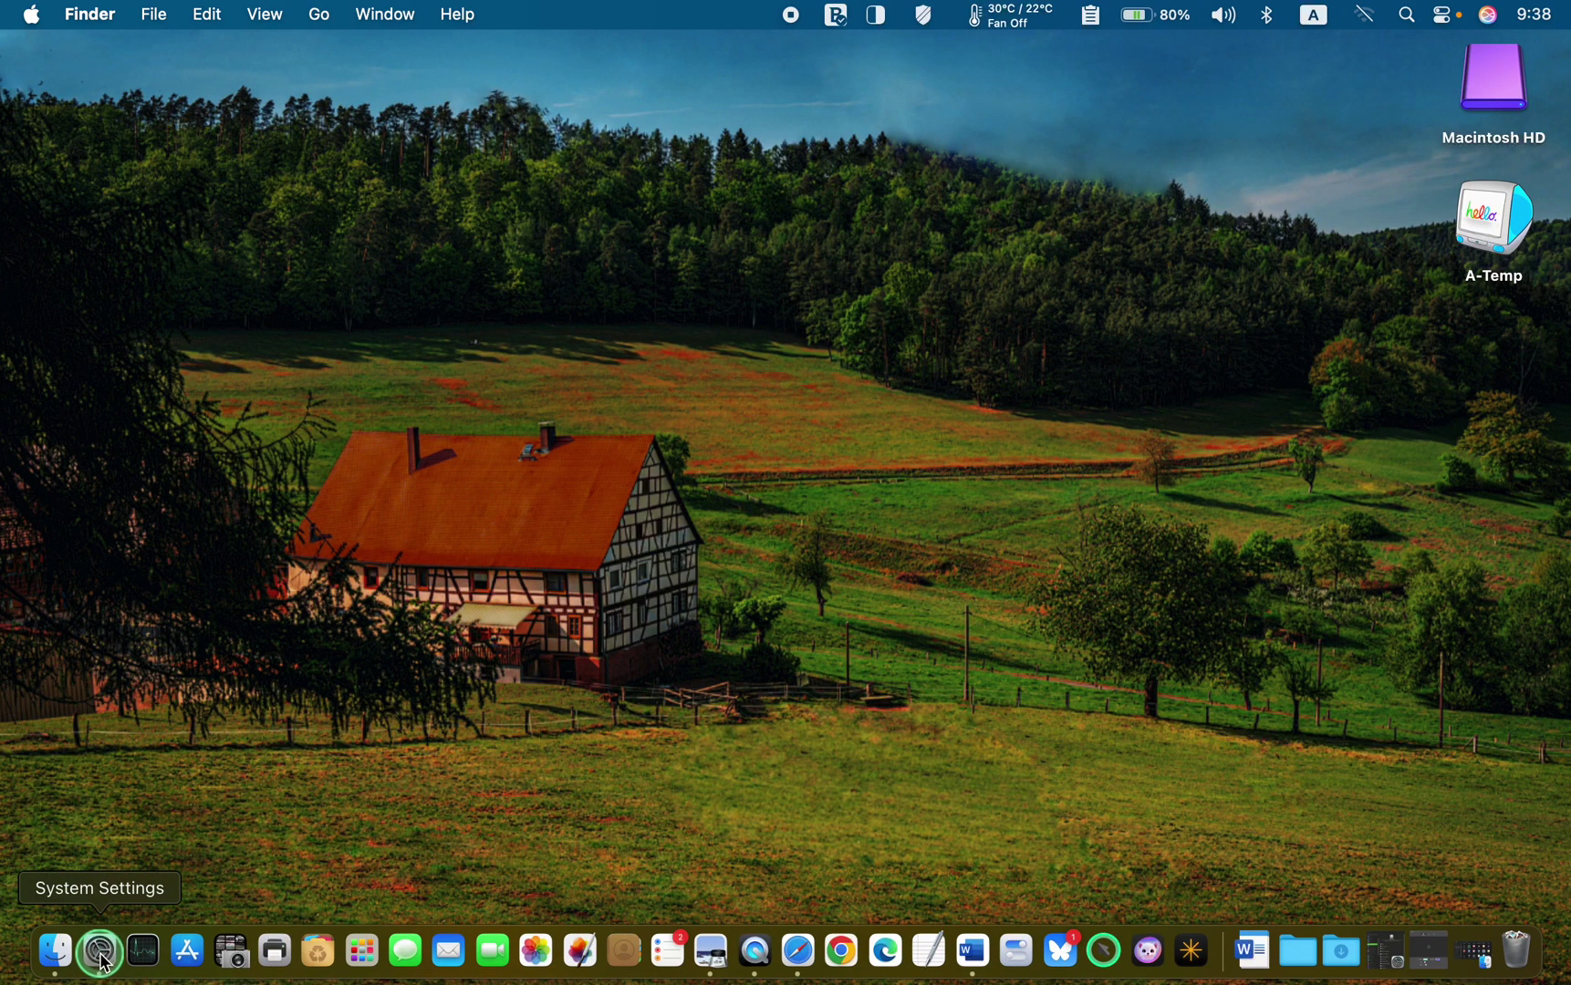
- Open System Settings and go to the Wallpaper pane
click(100, 953)
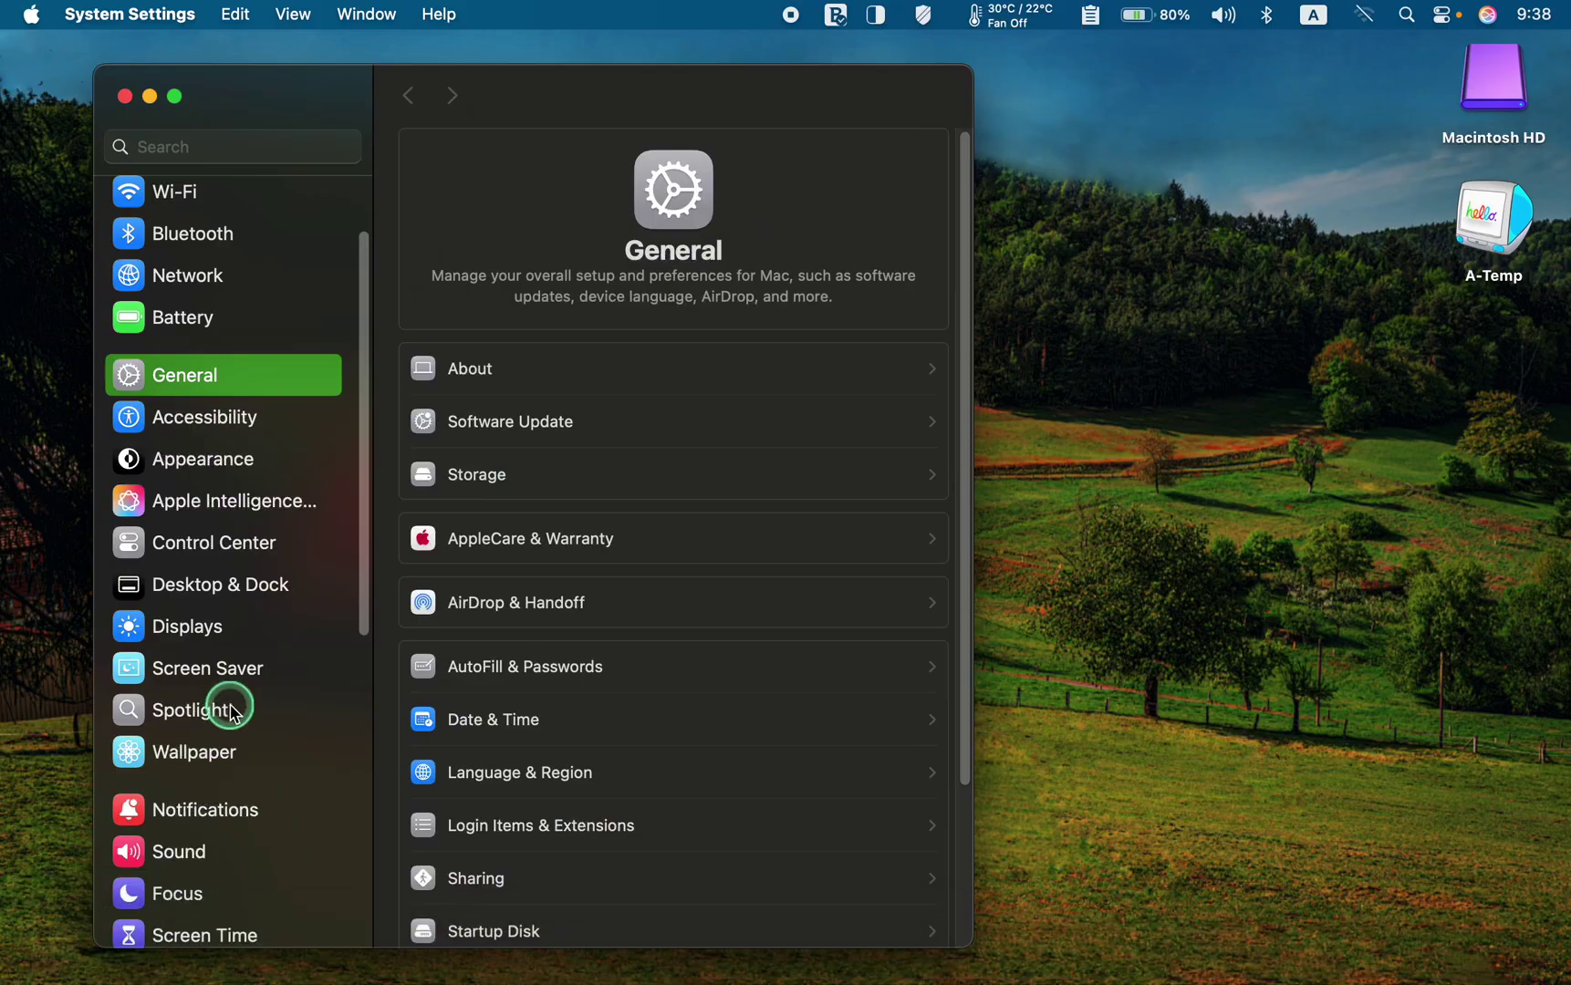
click(194, 753)
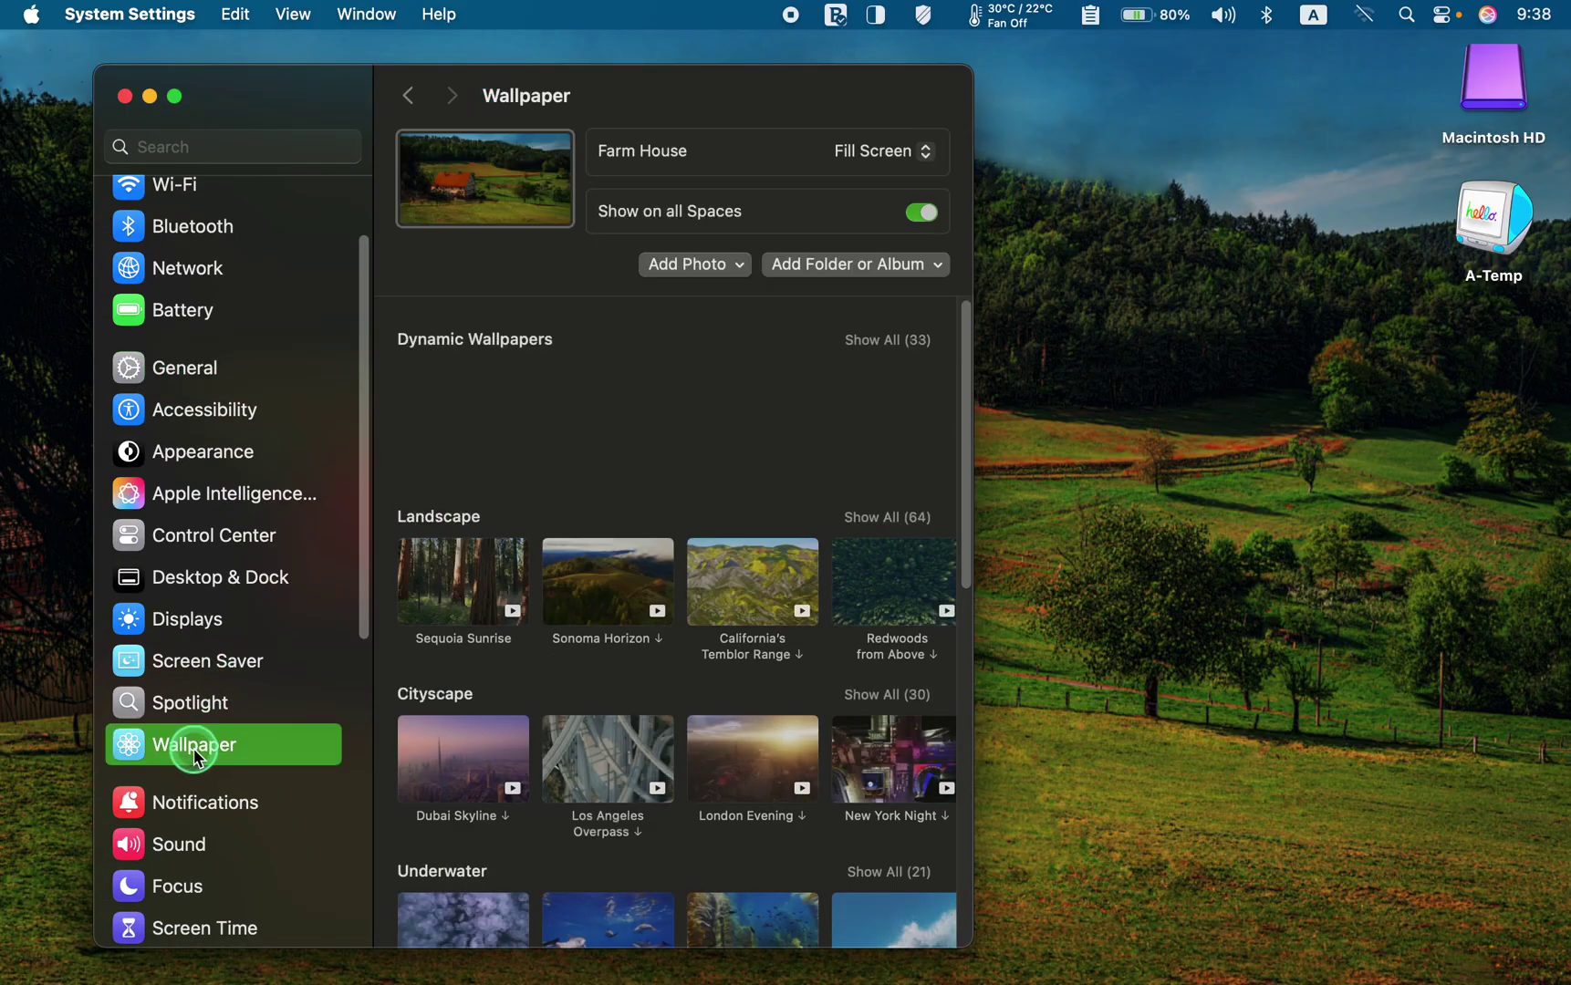
click(966, 324)
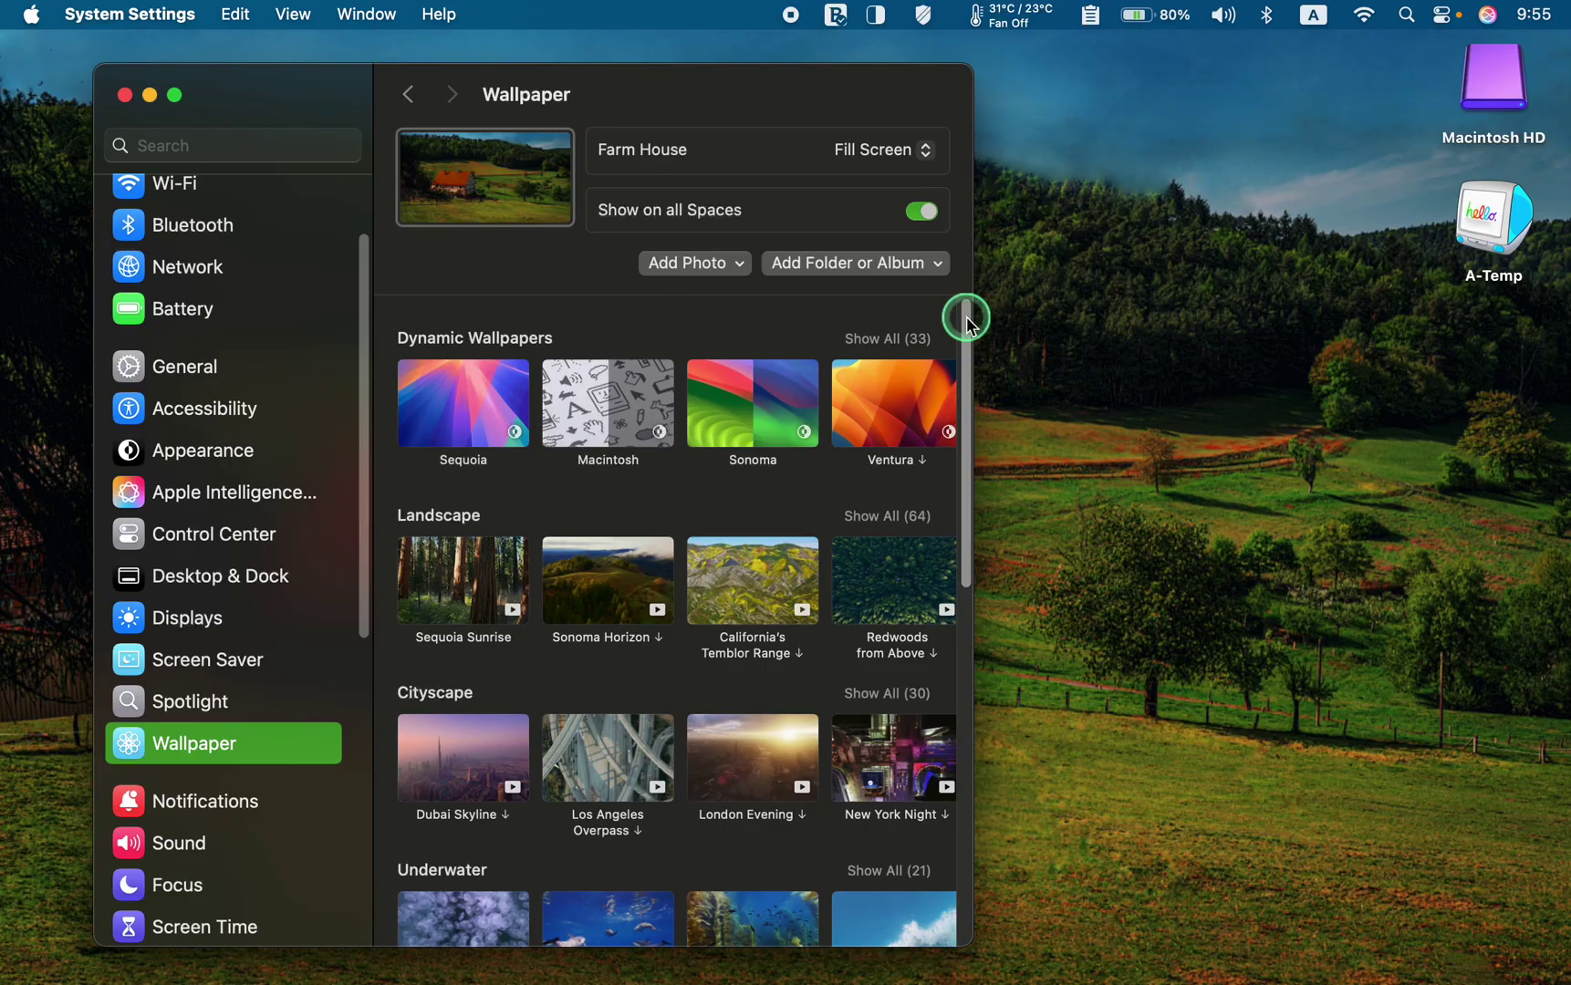
- Expand the full Pictures wallpaper collection and browse through it
scroll(966, 324, down, 5)
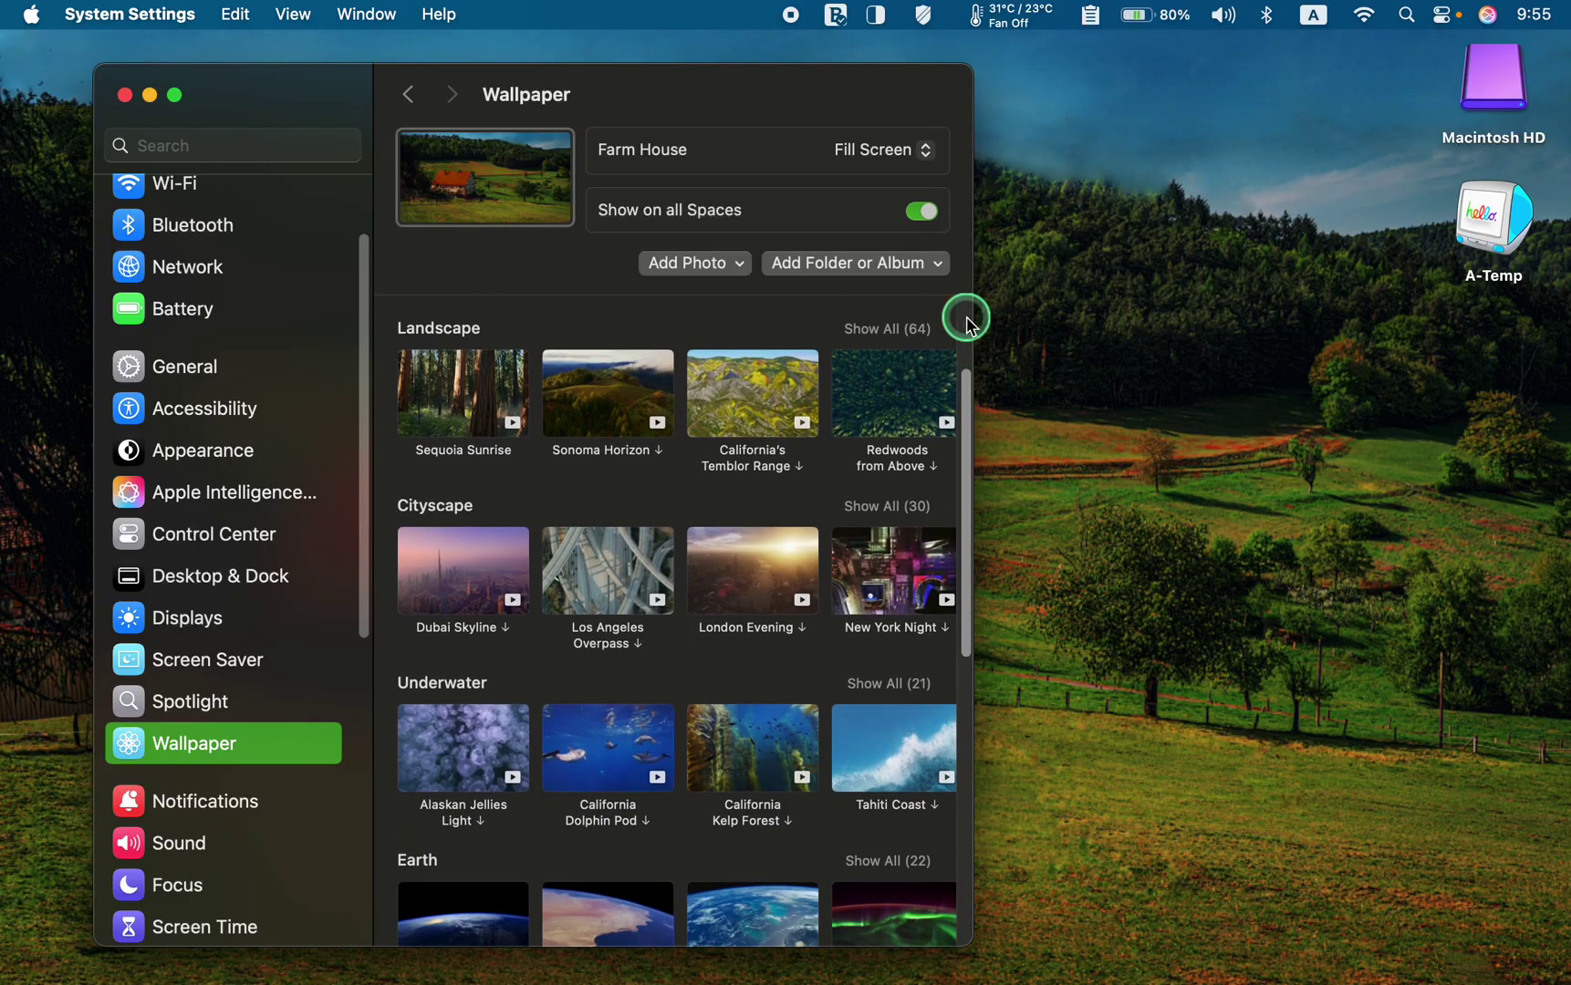
scroll(967, 324, down, 2)
scroll(967, 323, down, 8)
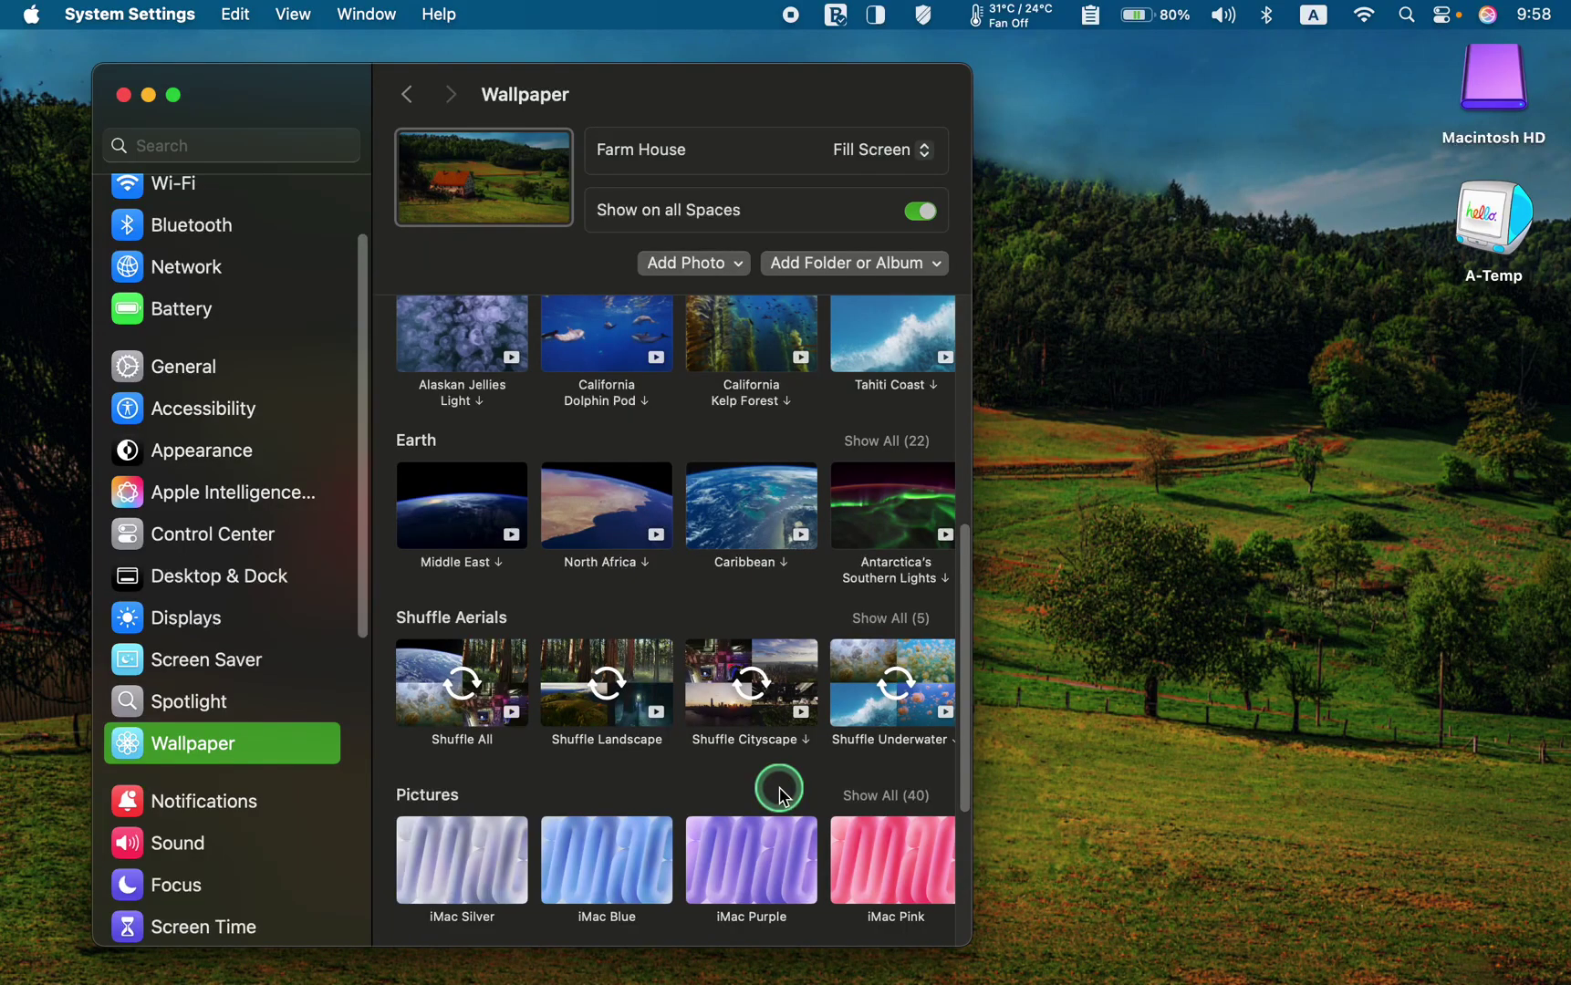
click(892, 808)
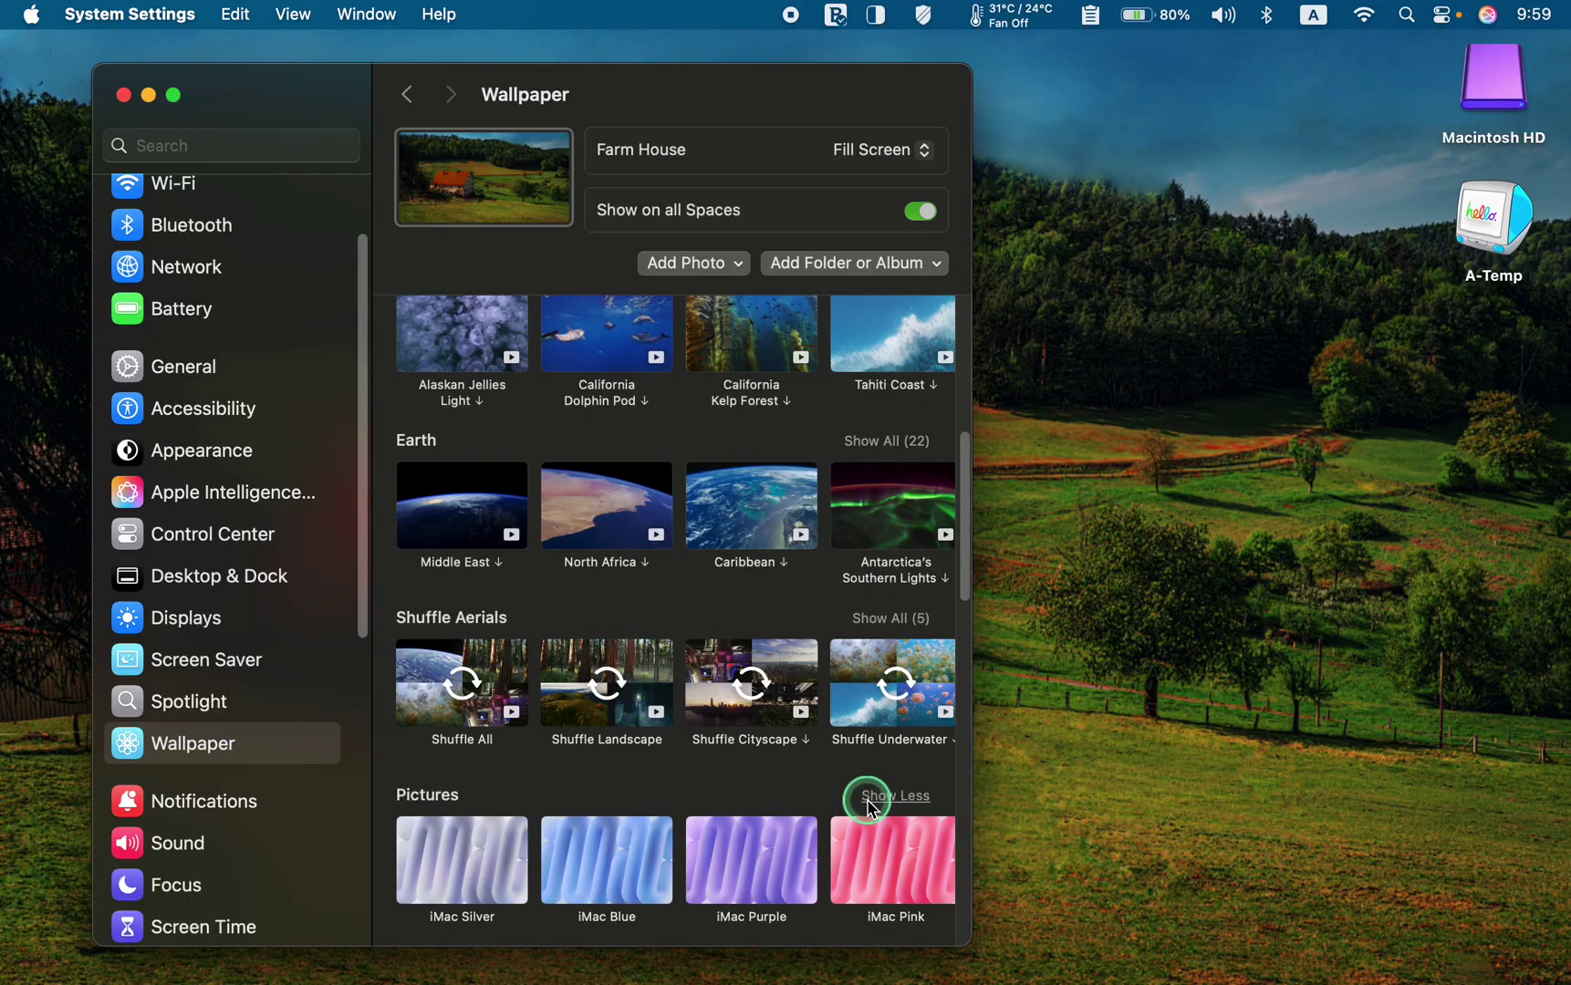
scroll(969, 753, down, 2)
scroll(969, 752, down, 5)
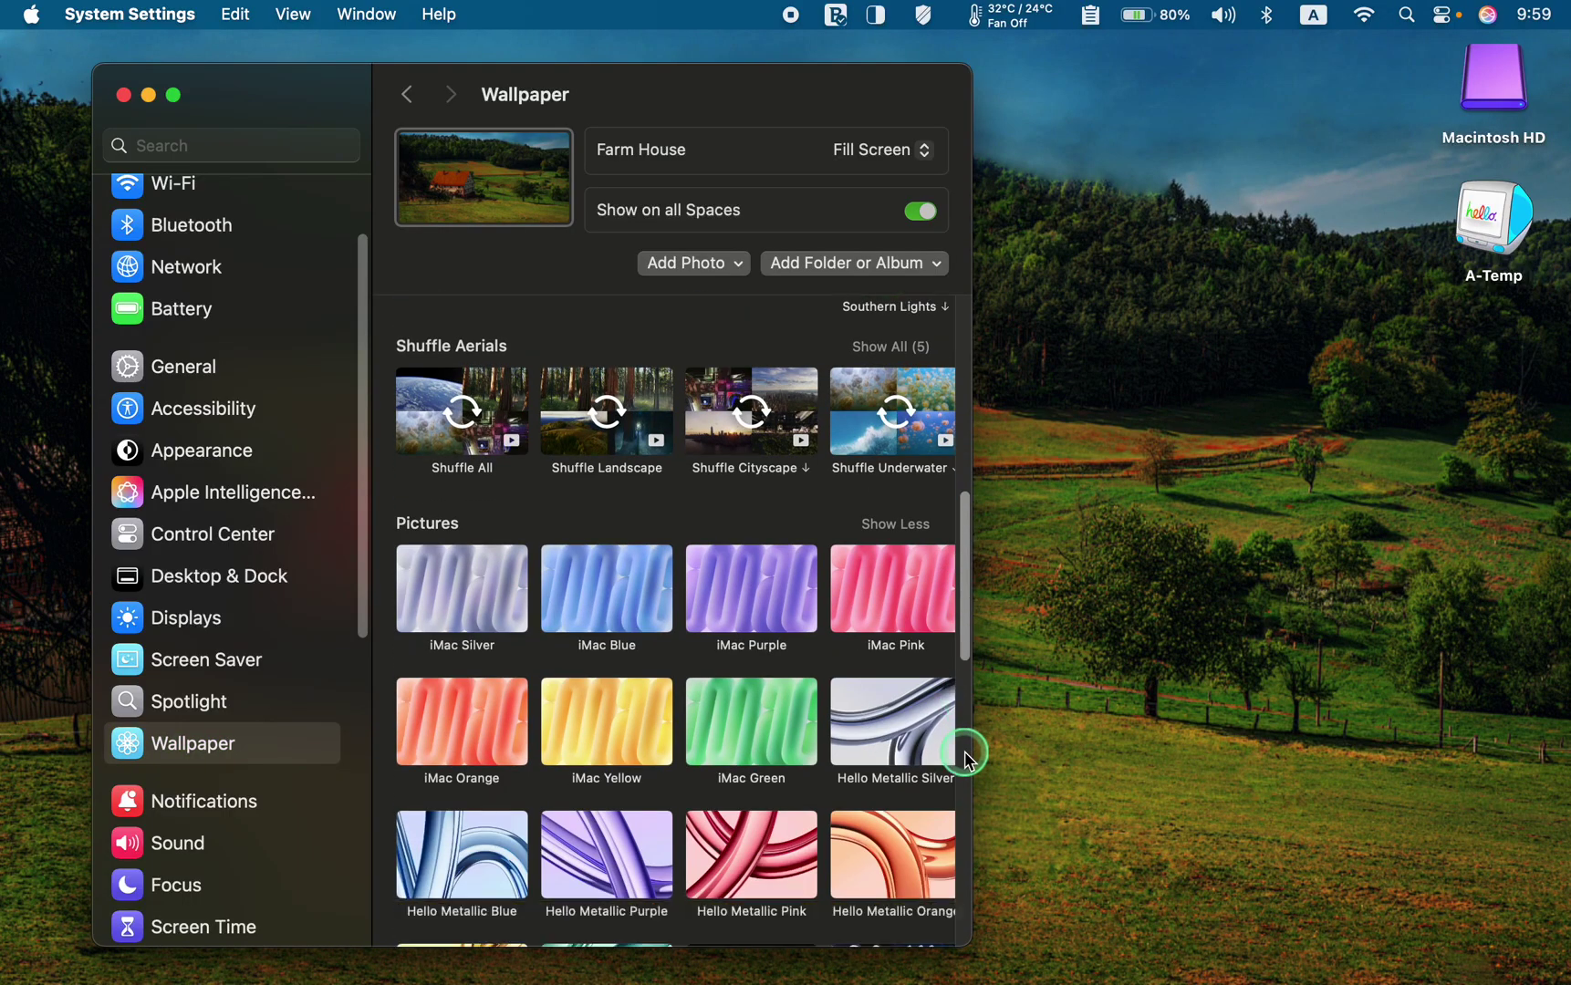
scroll(965, 750, down, 5)
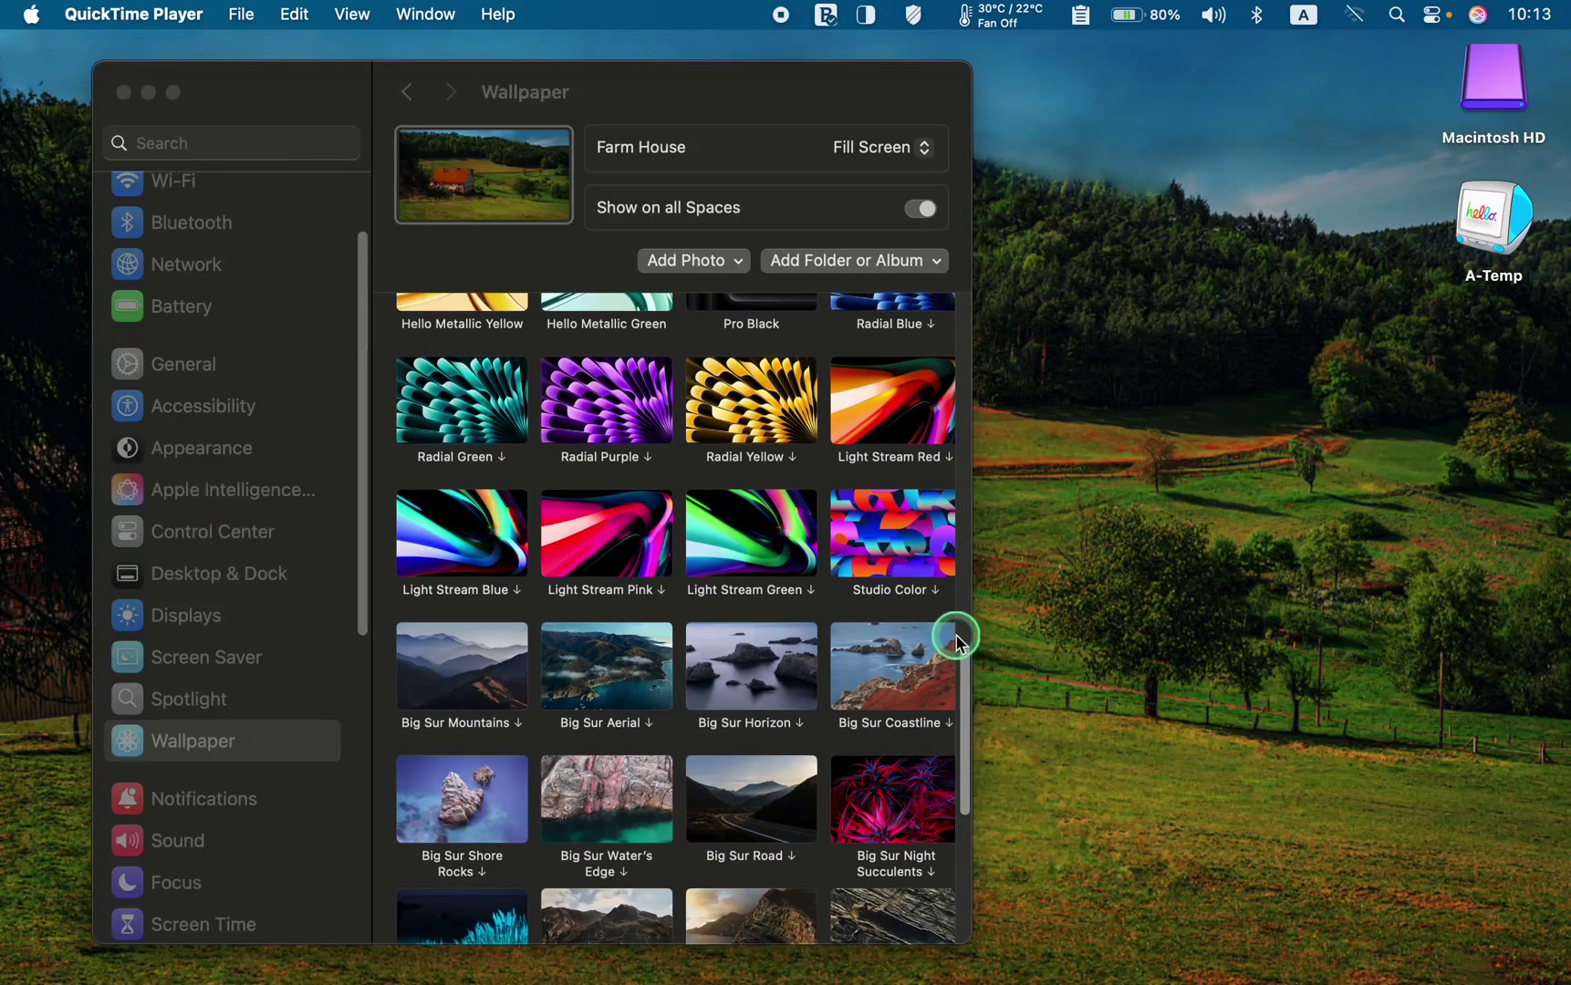
scroll(944, 611, up, 2)
- Set Pro Black as wallpaper, then switch to Family-5 from all 86 Desktop Pictures
click(766, 391)
click(766, 390)
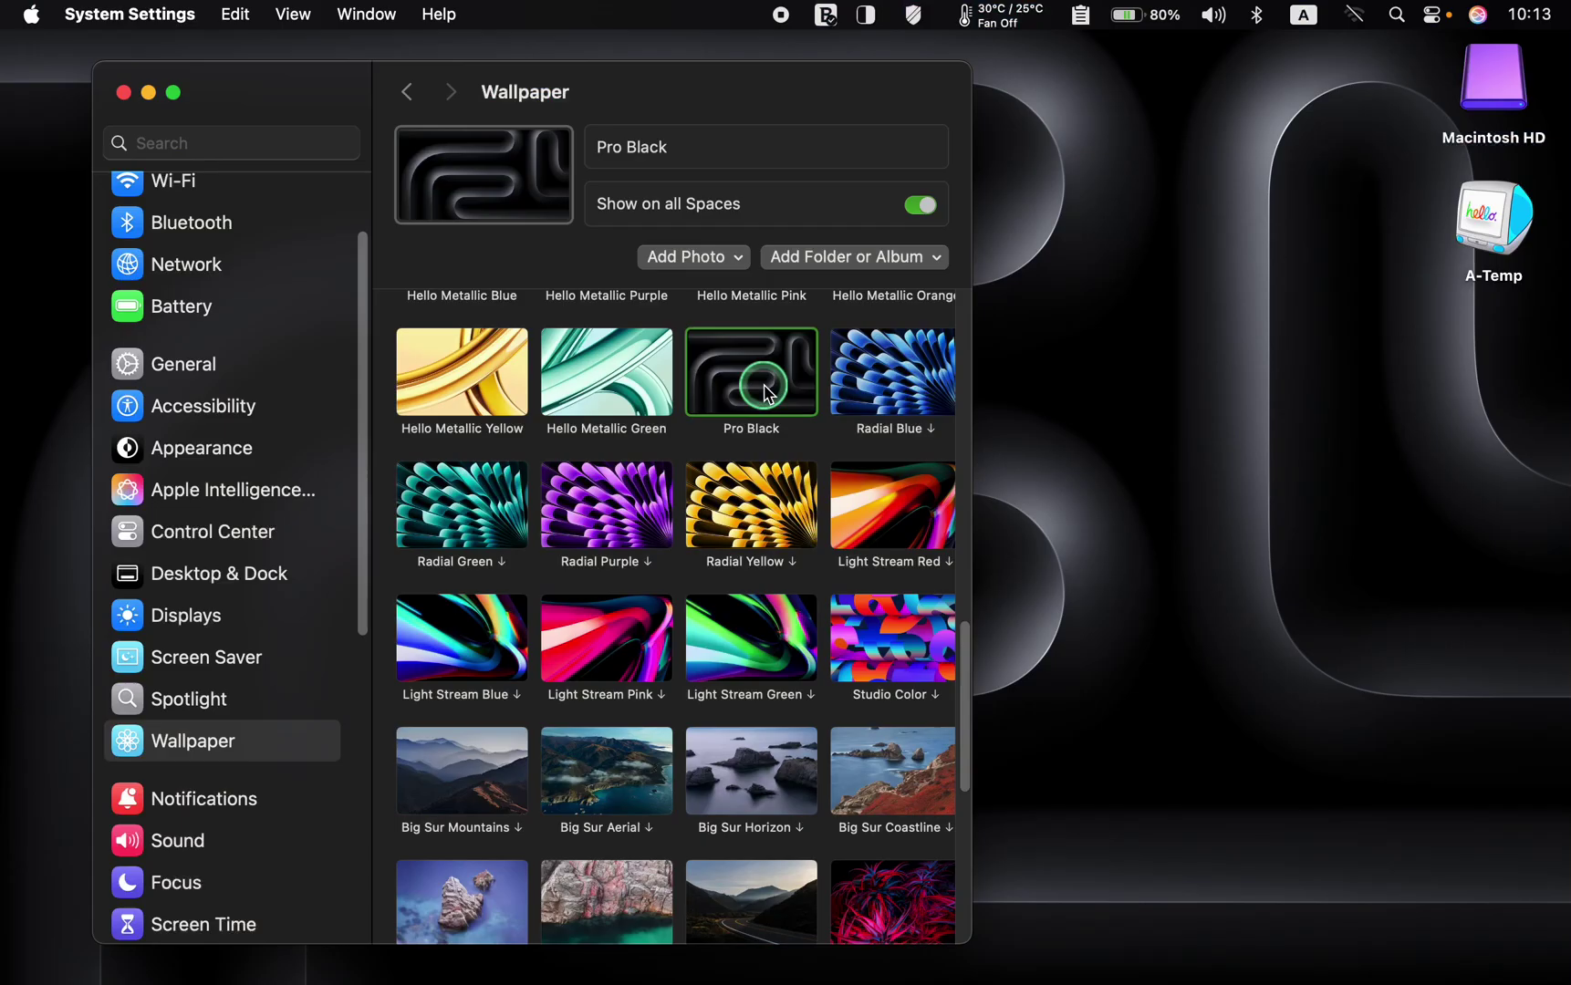
scroll(790, 544, down, 5)
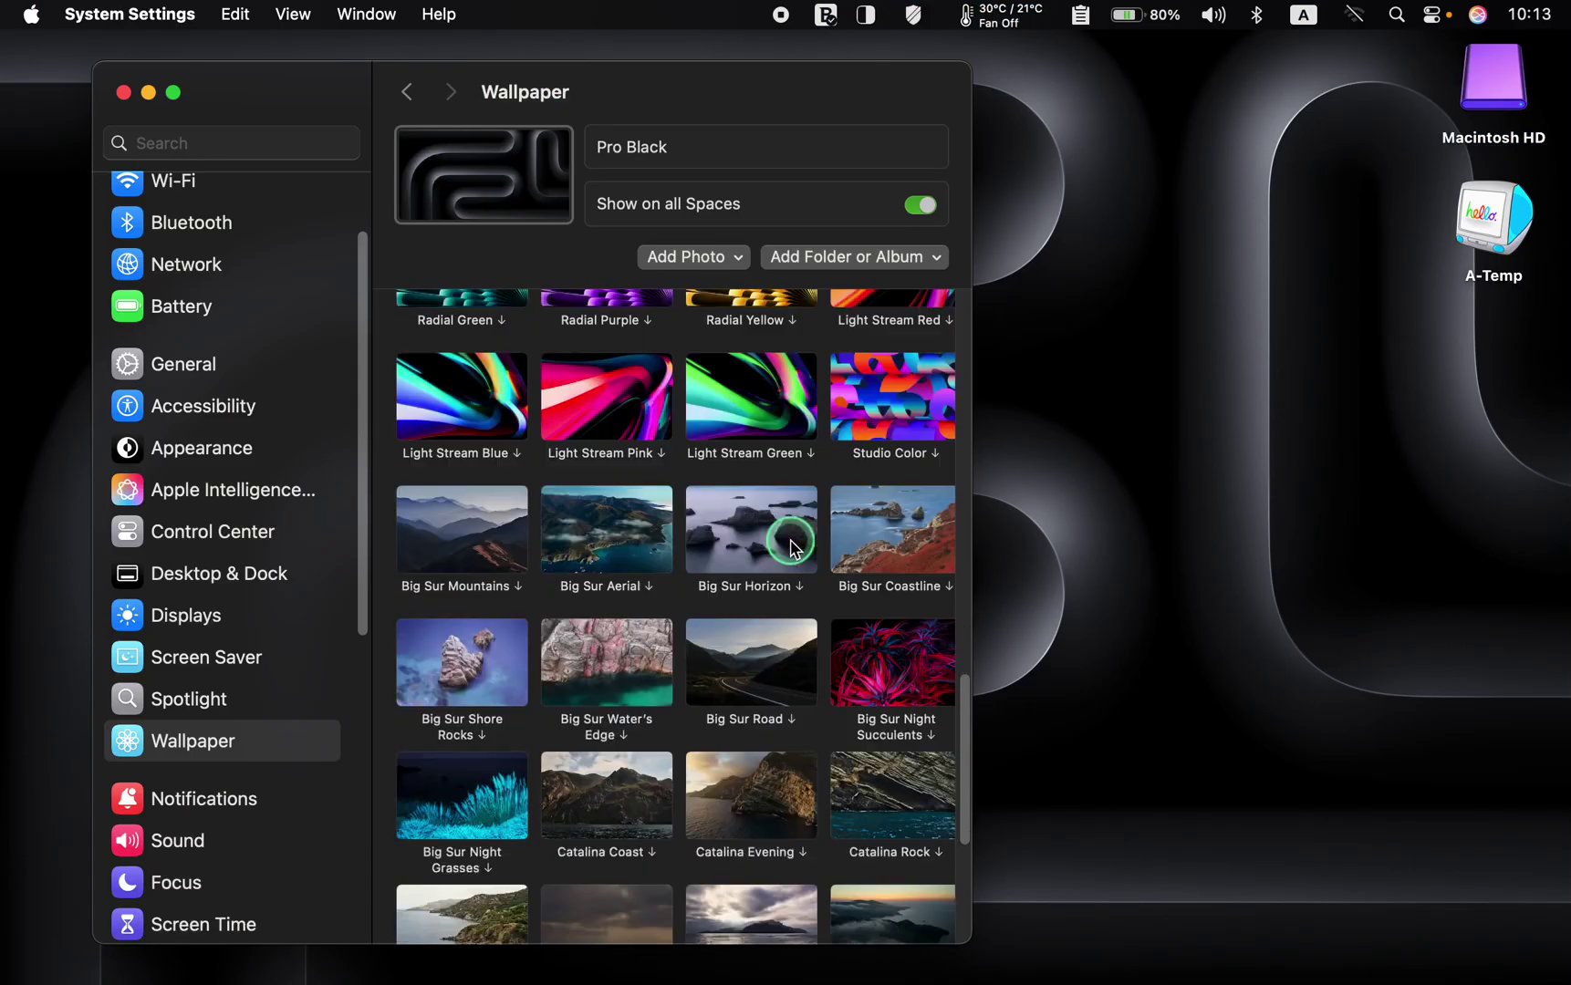
scroll(790, 544, down, 5)
scroll(865, 638, down, 1)
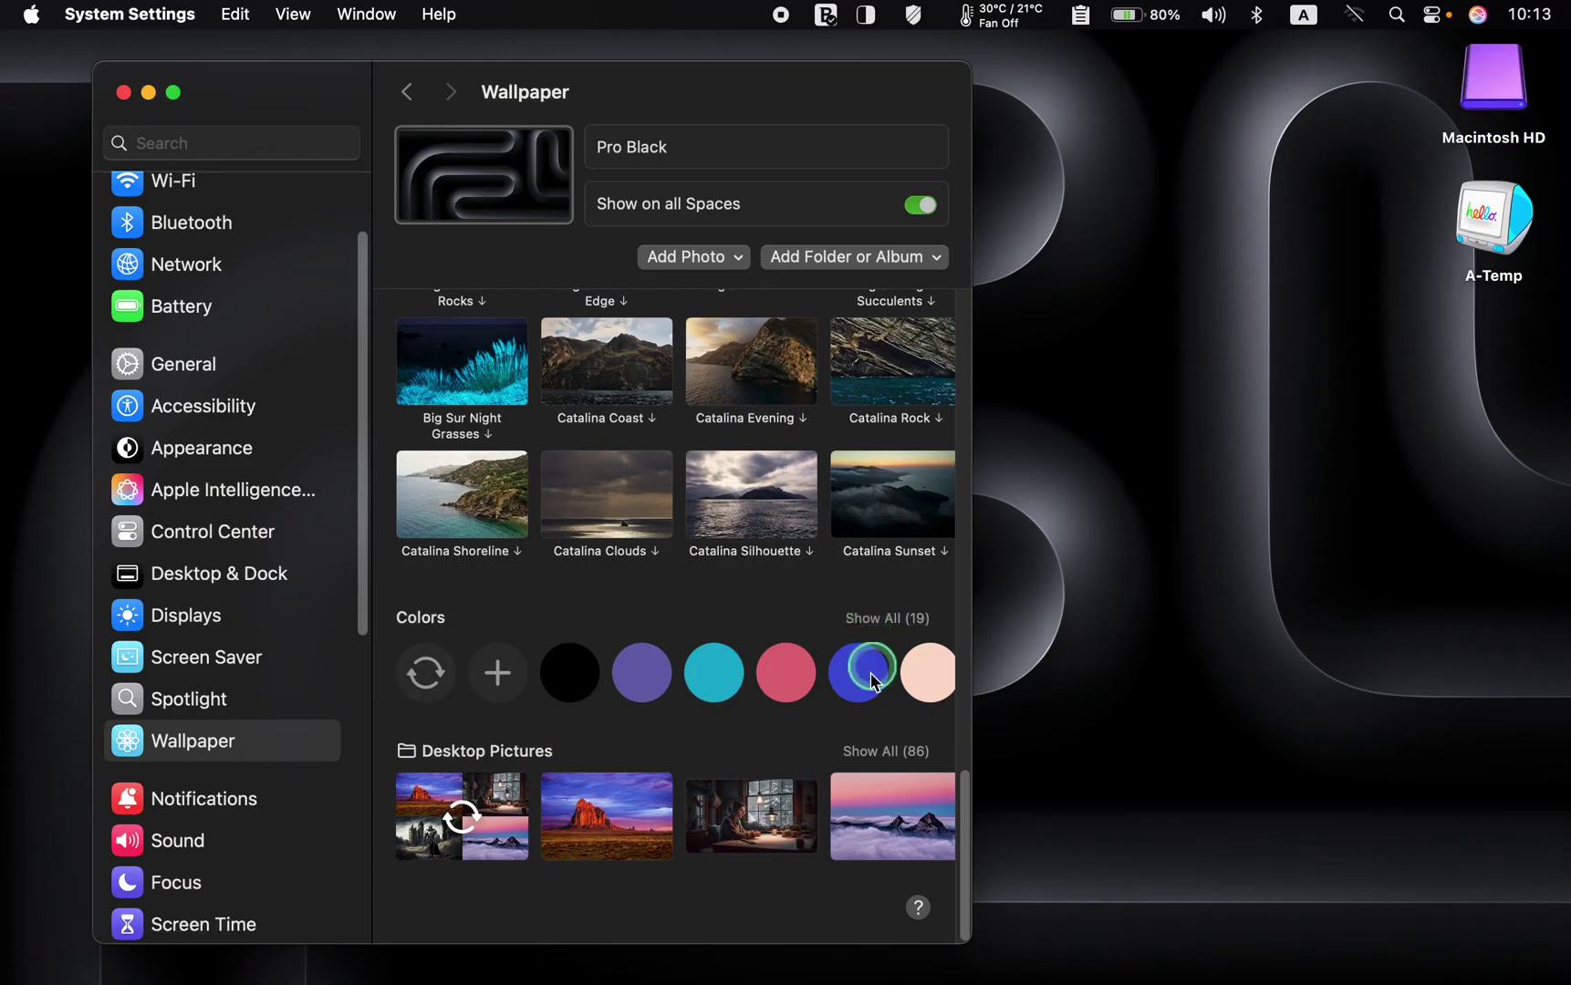
click(877, 753)
scroll(881, 730, down, 3)
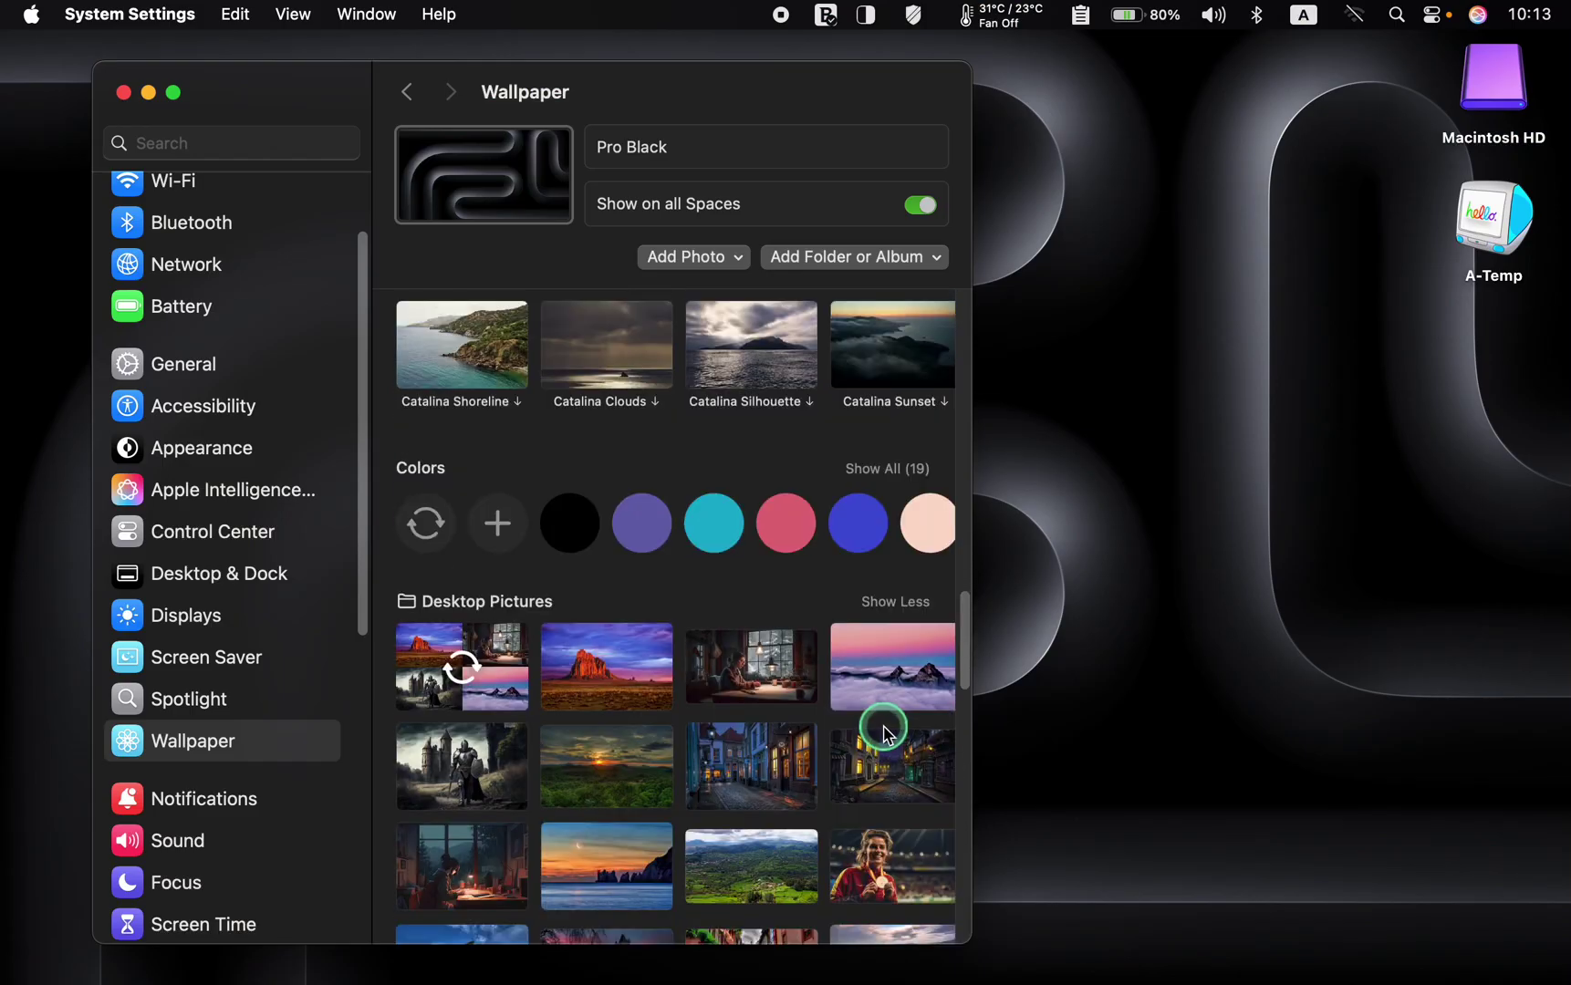
scroll(883, 730, down, 5)
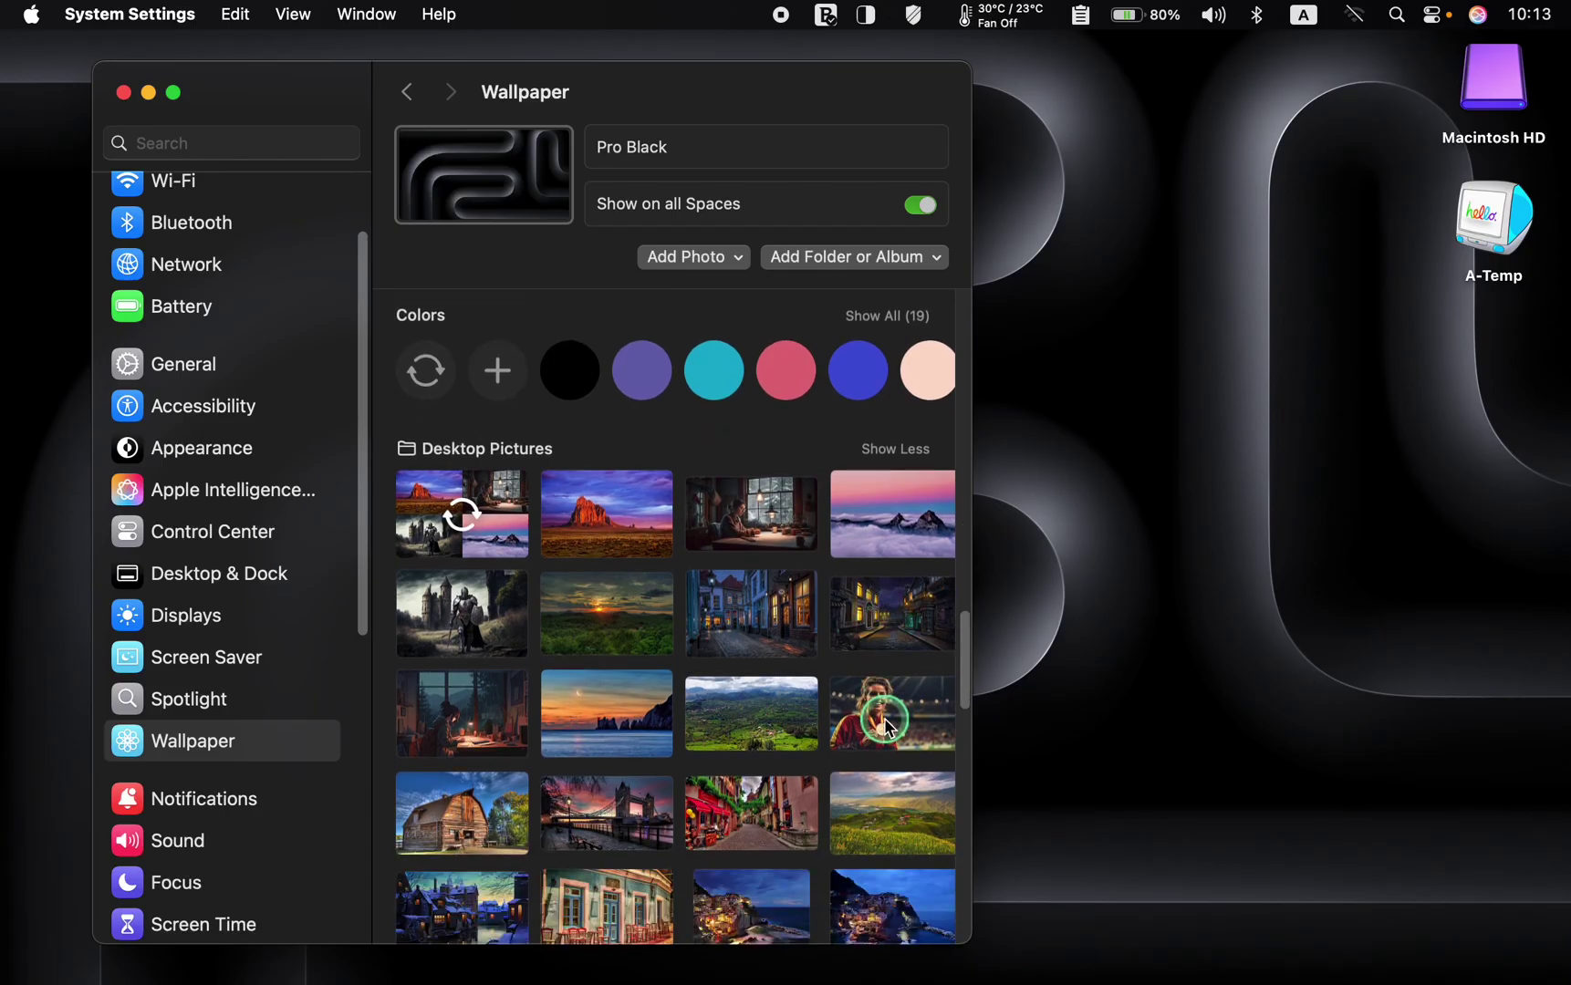
scroll(885, 726, down, 6)
click(884, 739)
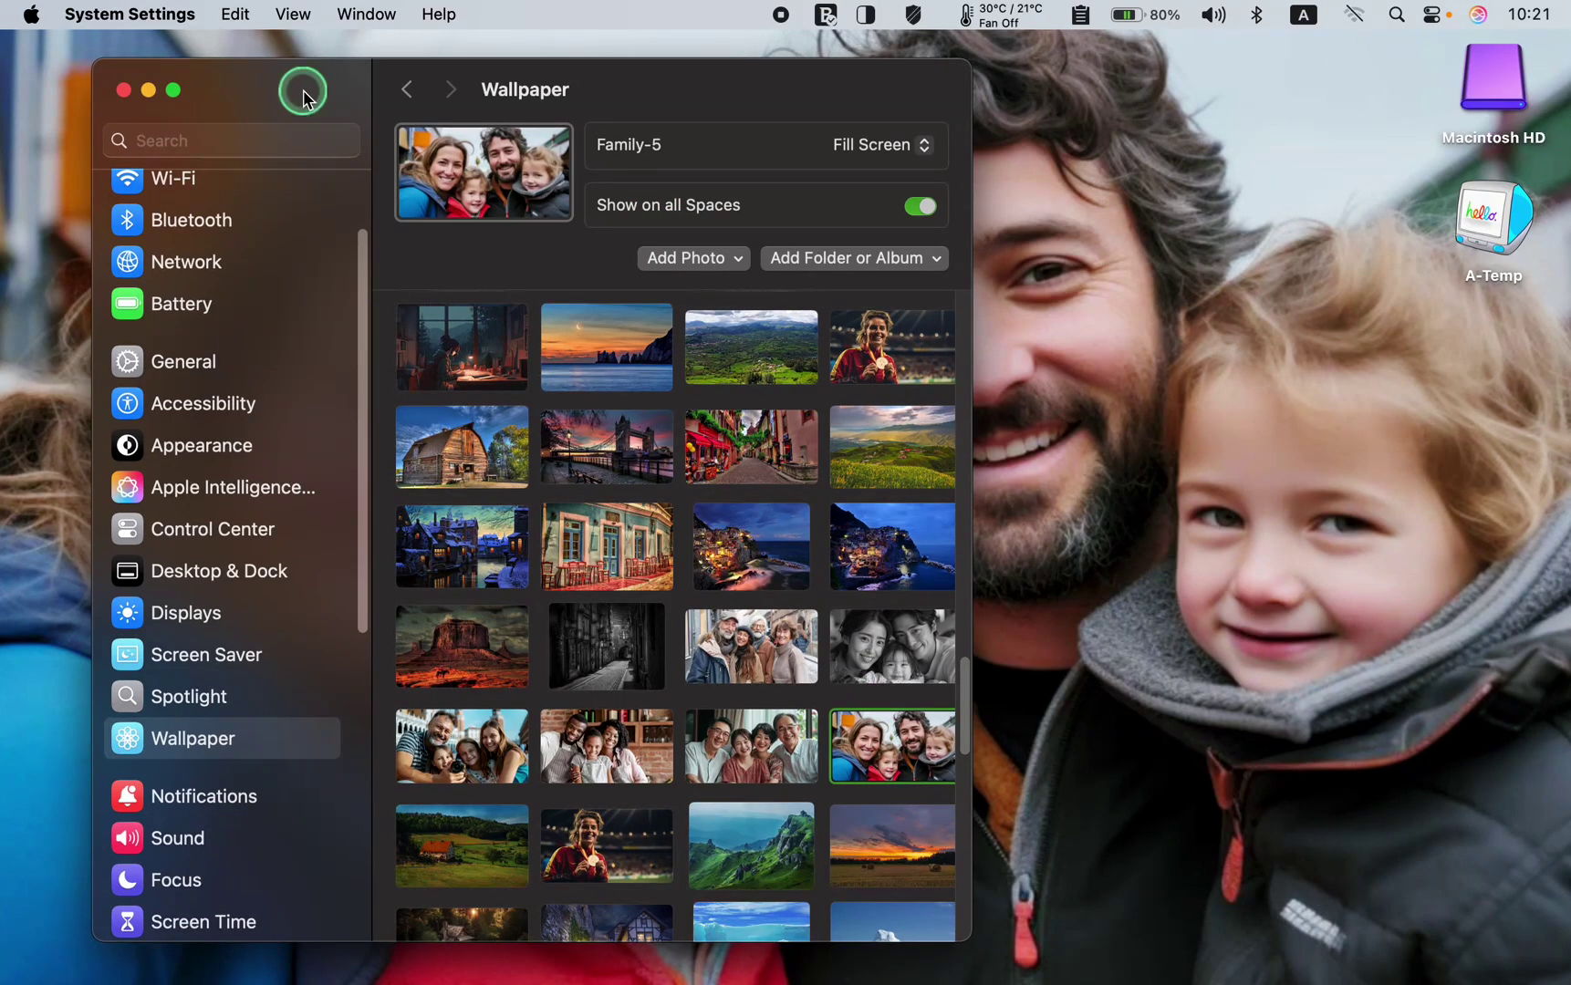
- Minimize System Settings, then later choose the Farm House thumbnail as the desktop wallpaper
click(149, 90)
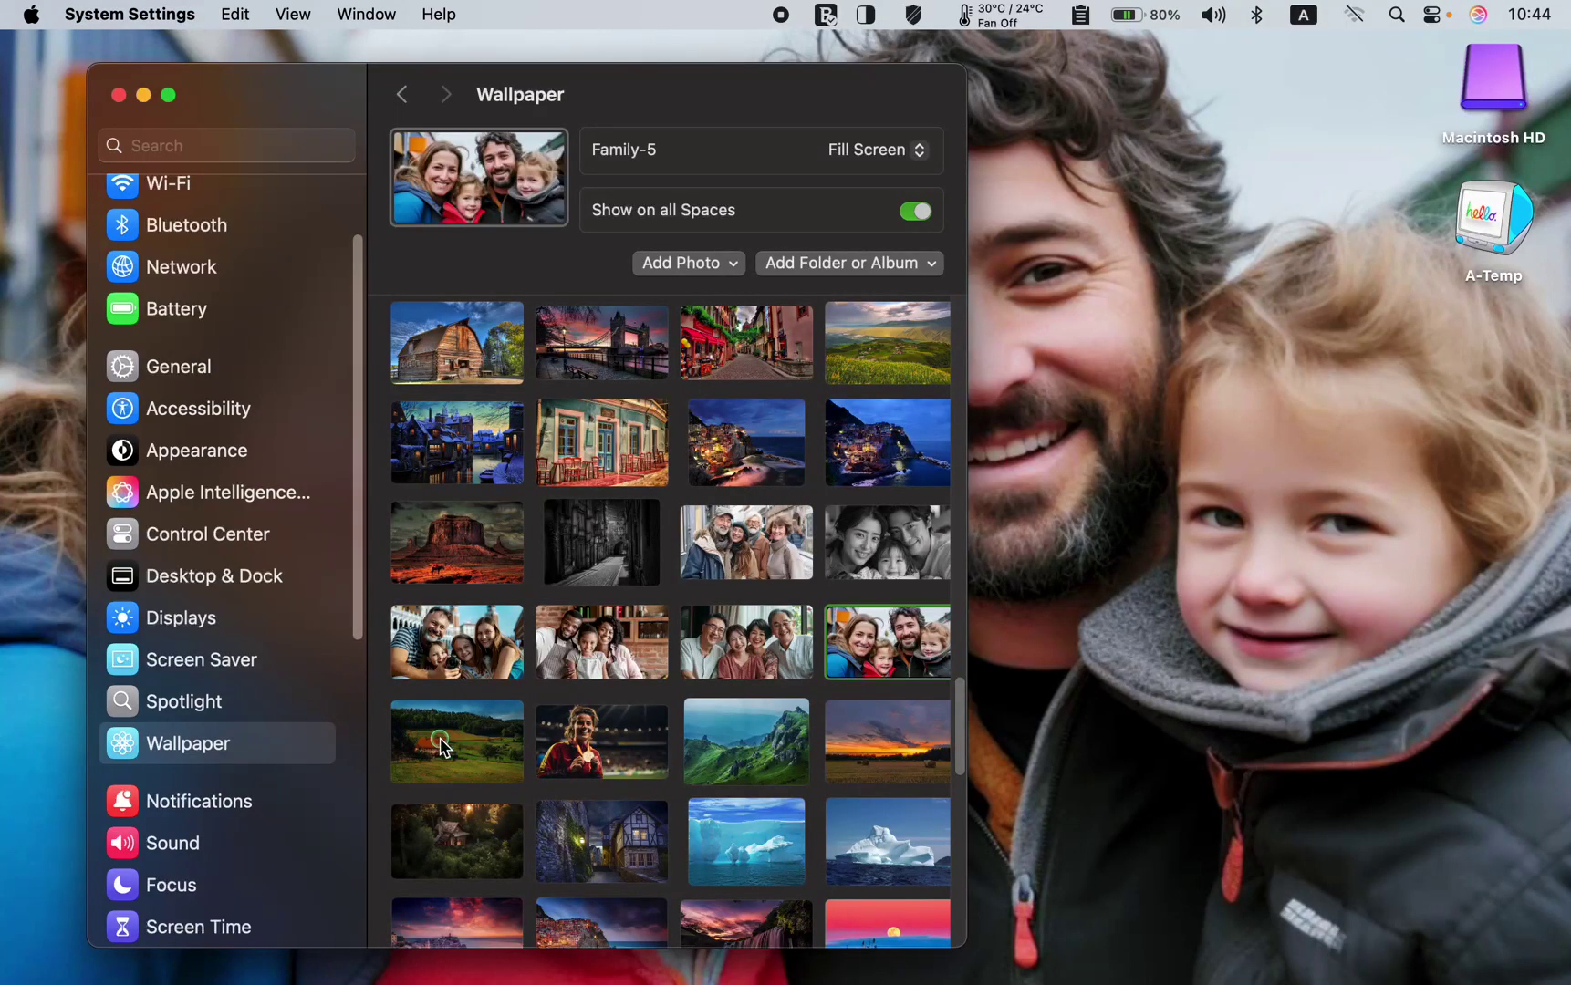
click(440, 746)
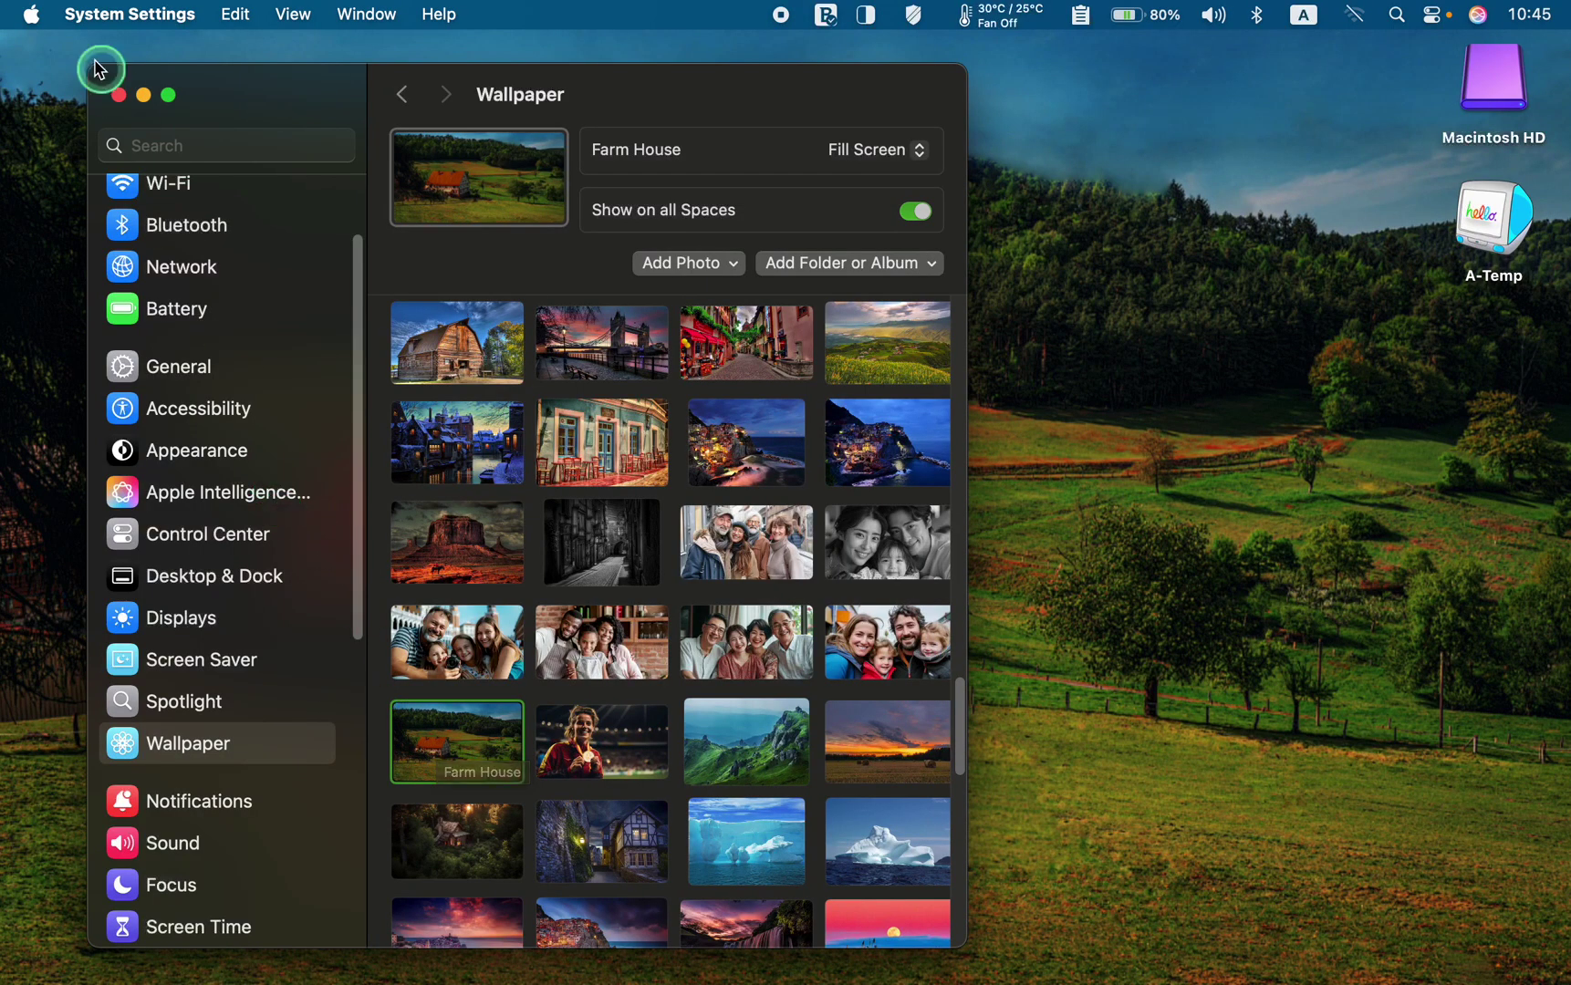
- Close System Settings and click the desktop so Finder becomes active
click(119, 96)
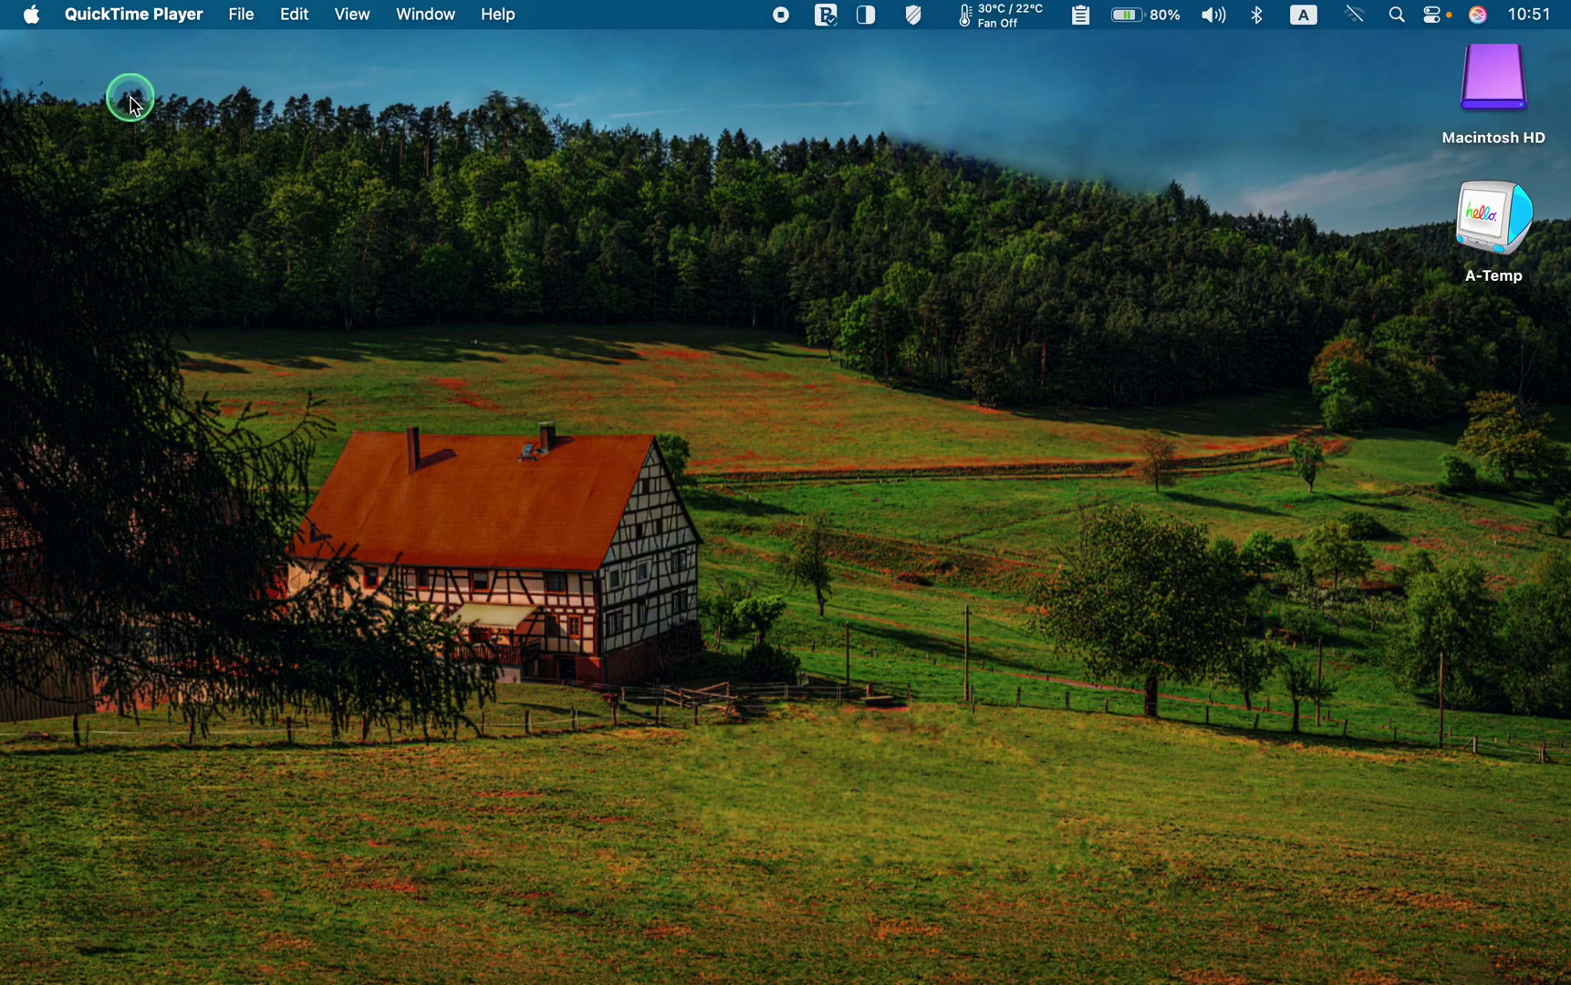
click(633, 210)
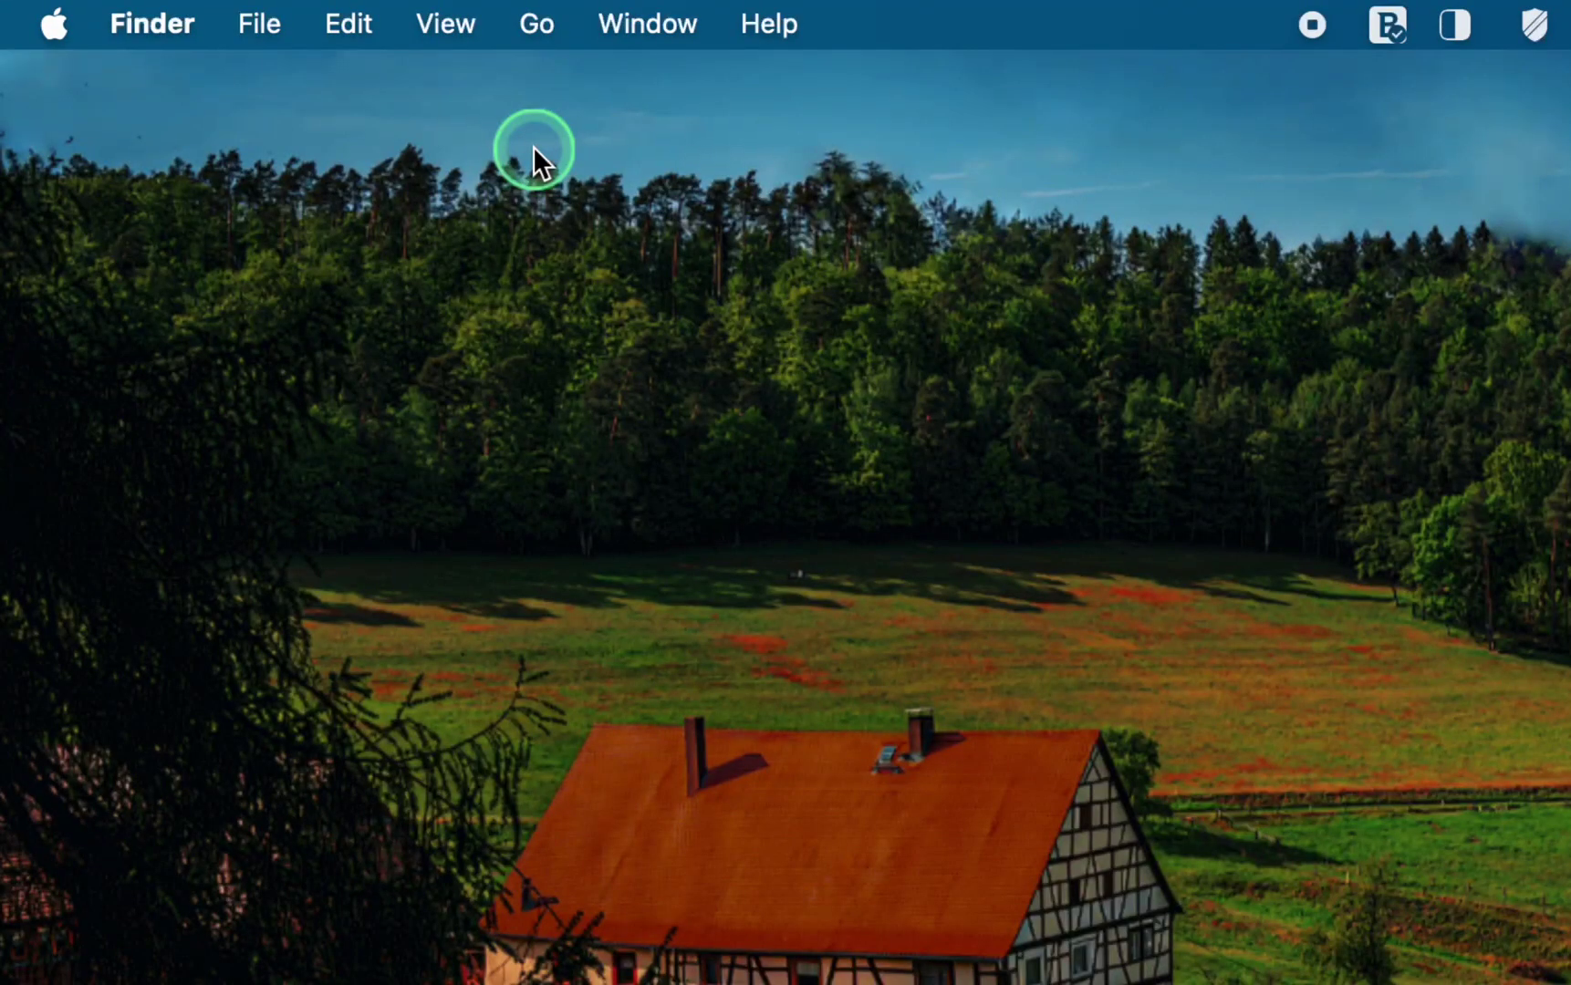
- Open Finder's Go menu and hold Option to reveal the hidden Library entry
click(537, 24)
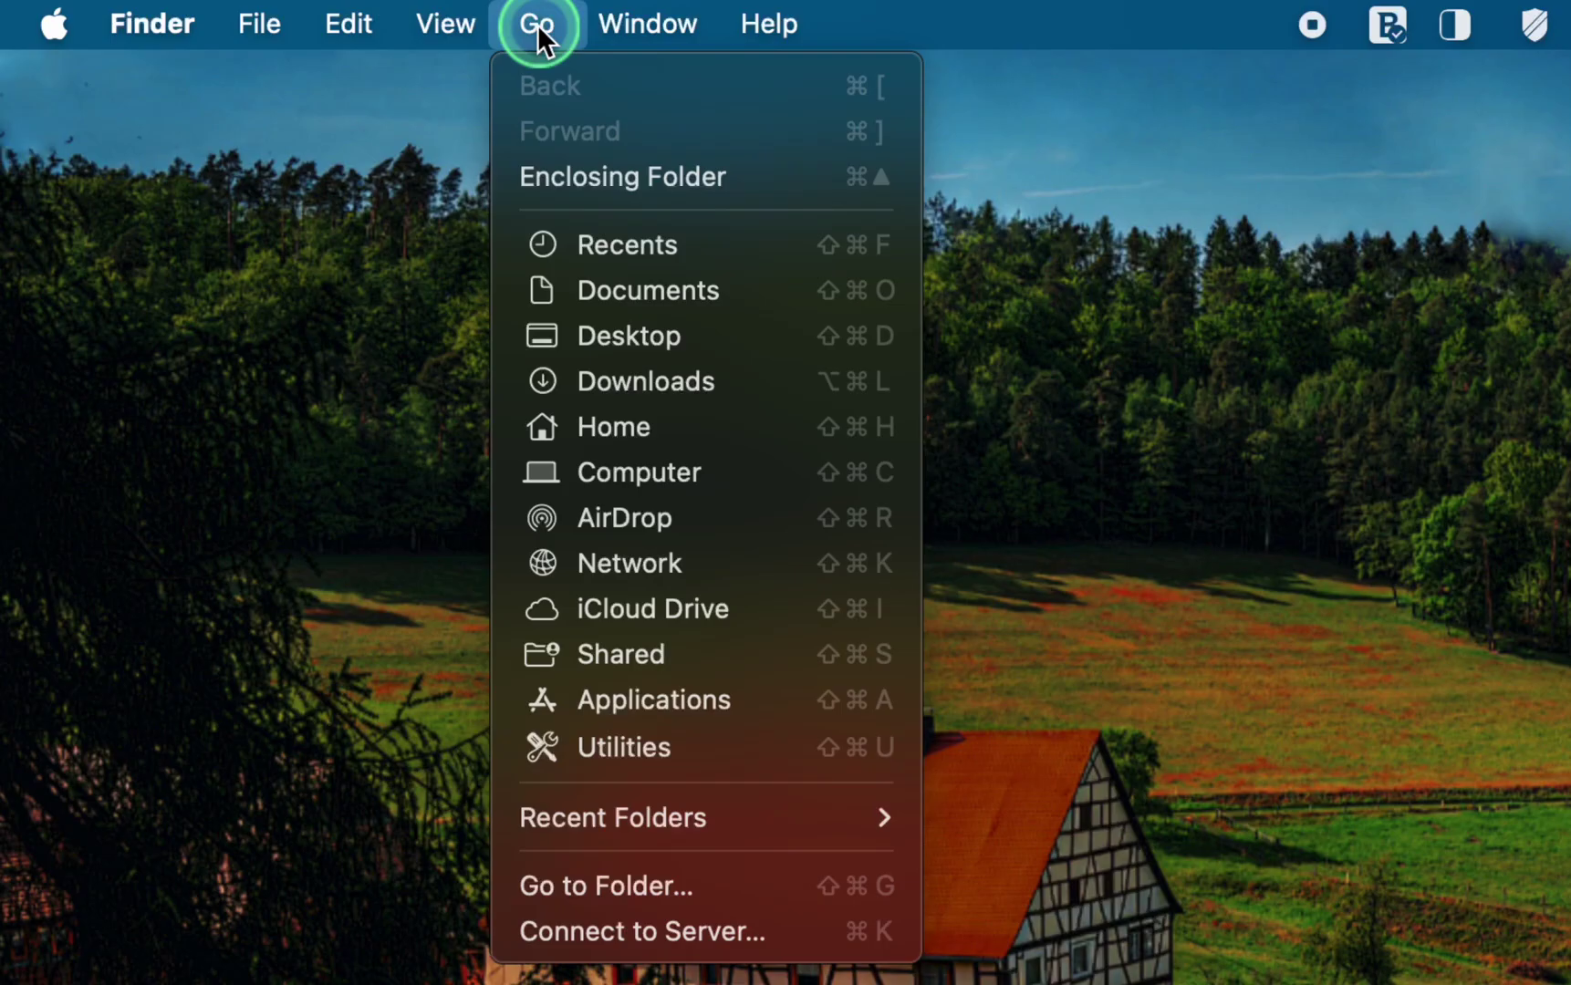
key(alt)
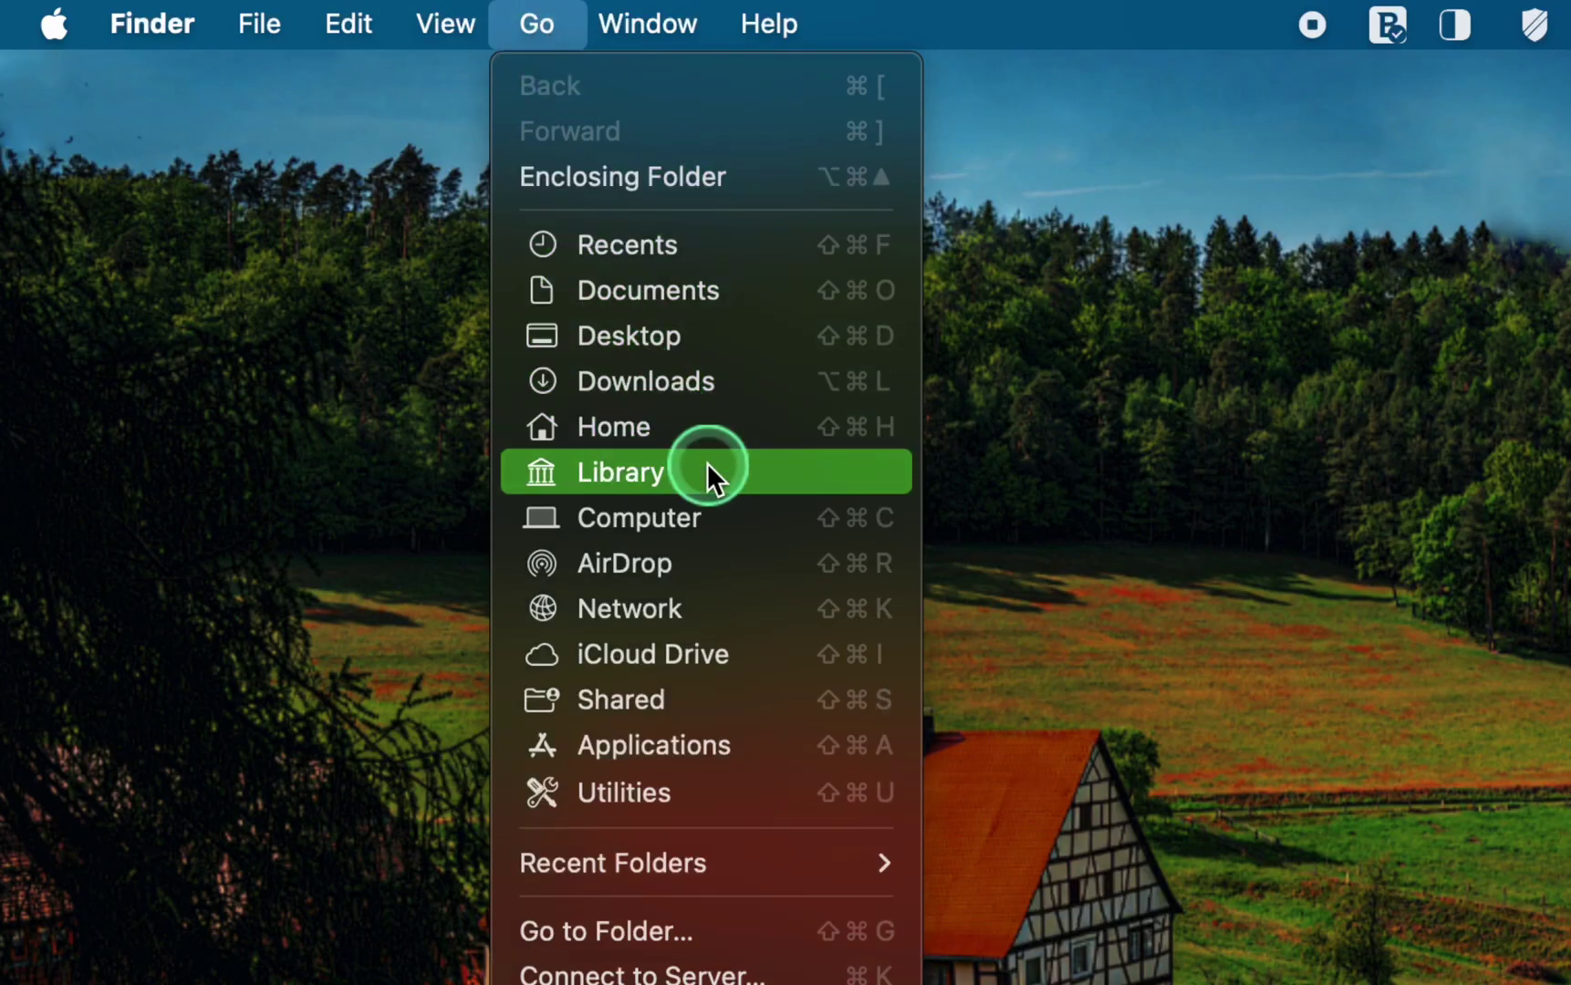
key(alt)
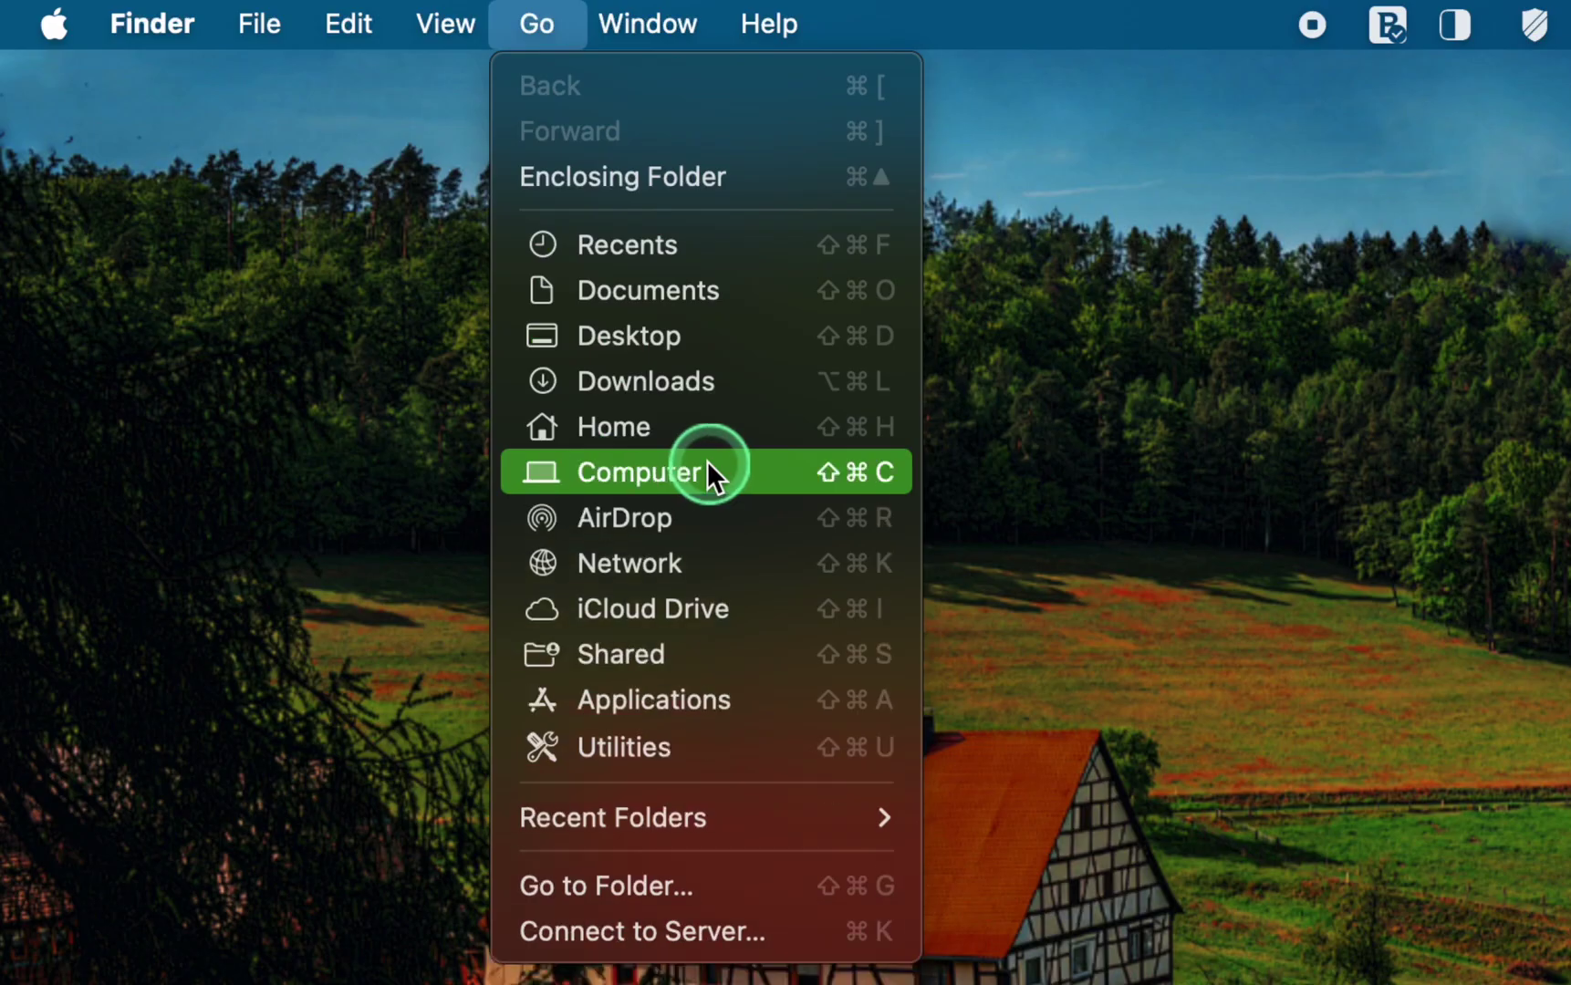
key(alt)
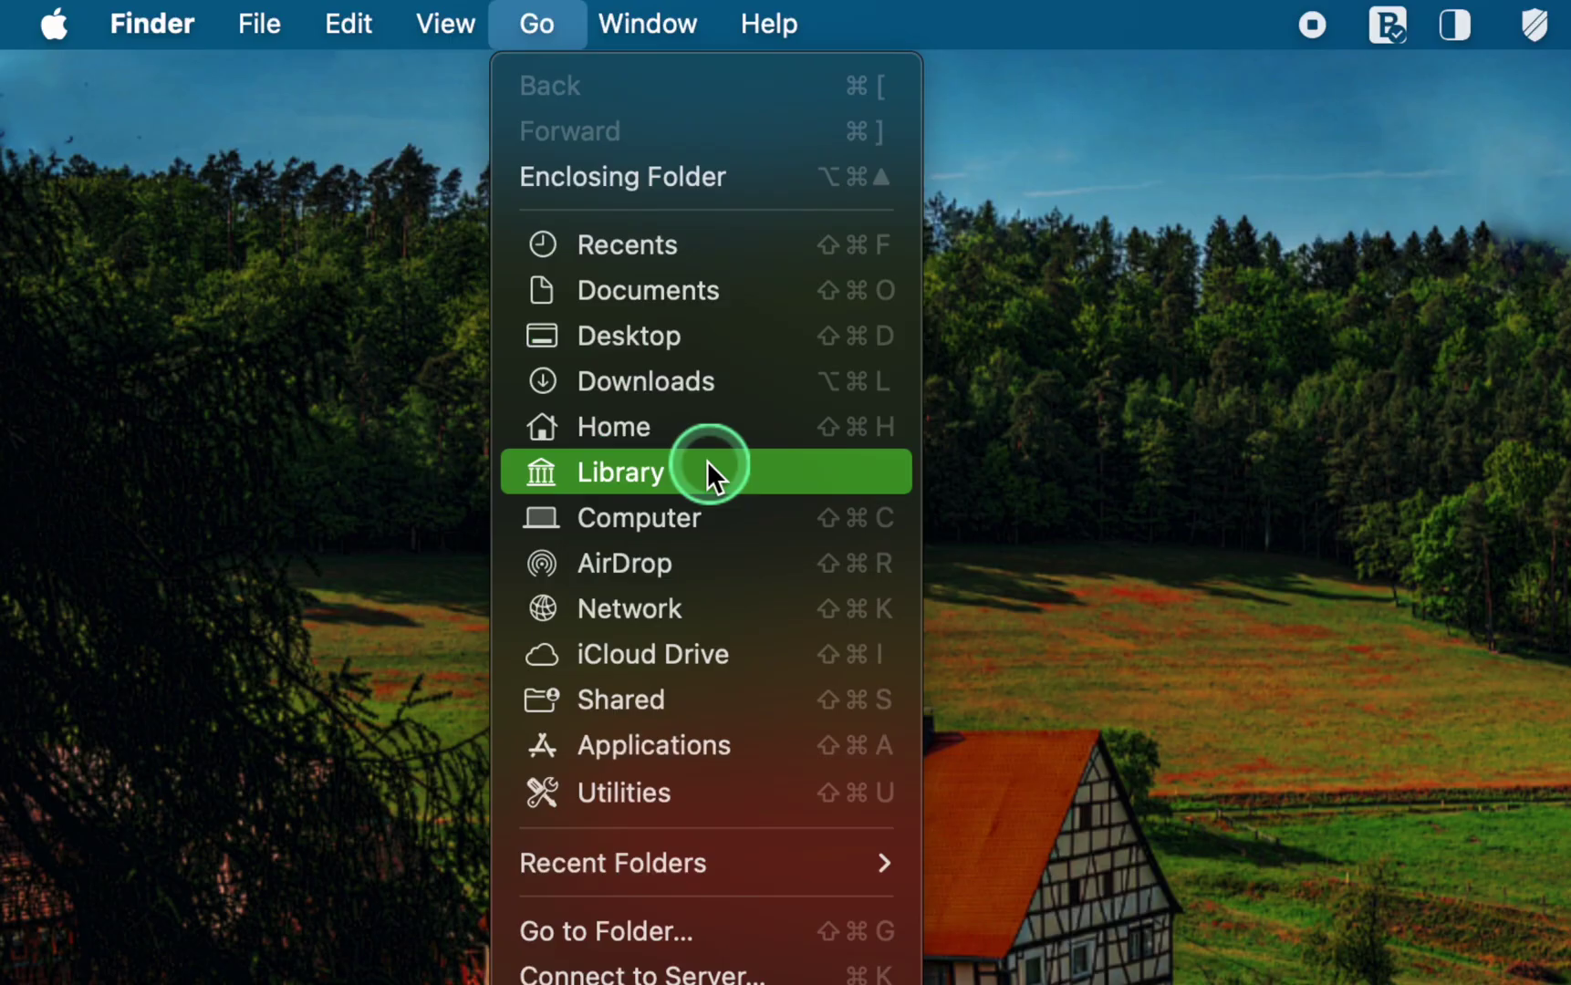
- Open the Library folder and group its folders by Name
click(758, 471)
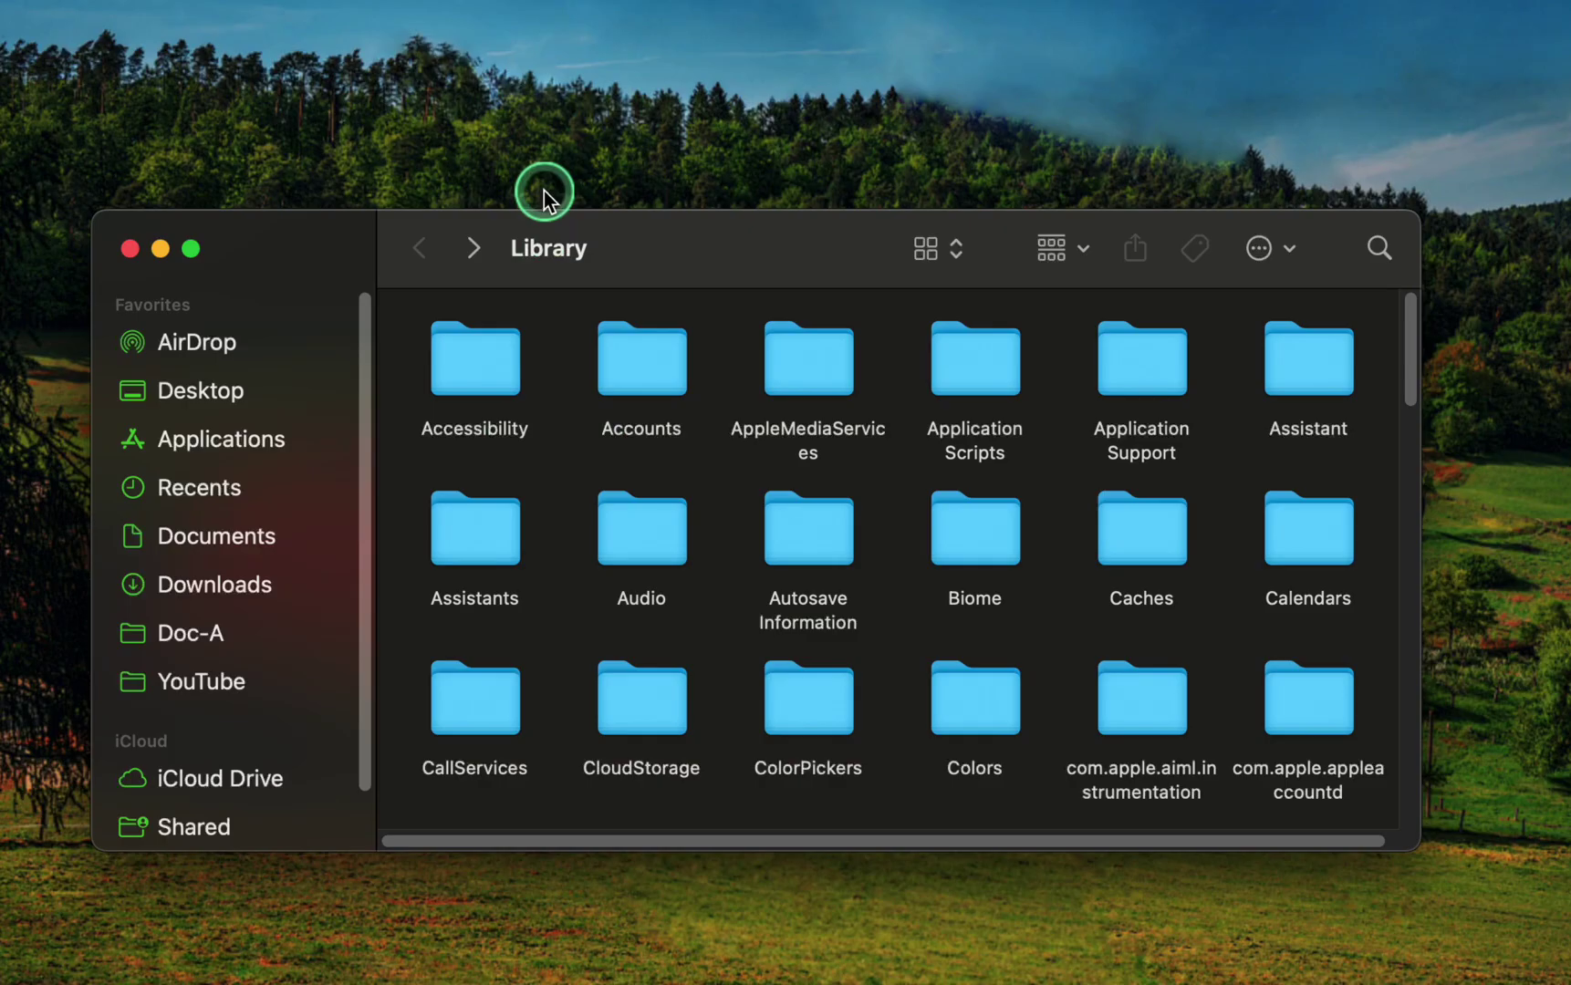
click(1090, 254)
click(1059, 356)
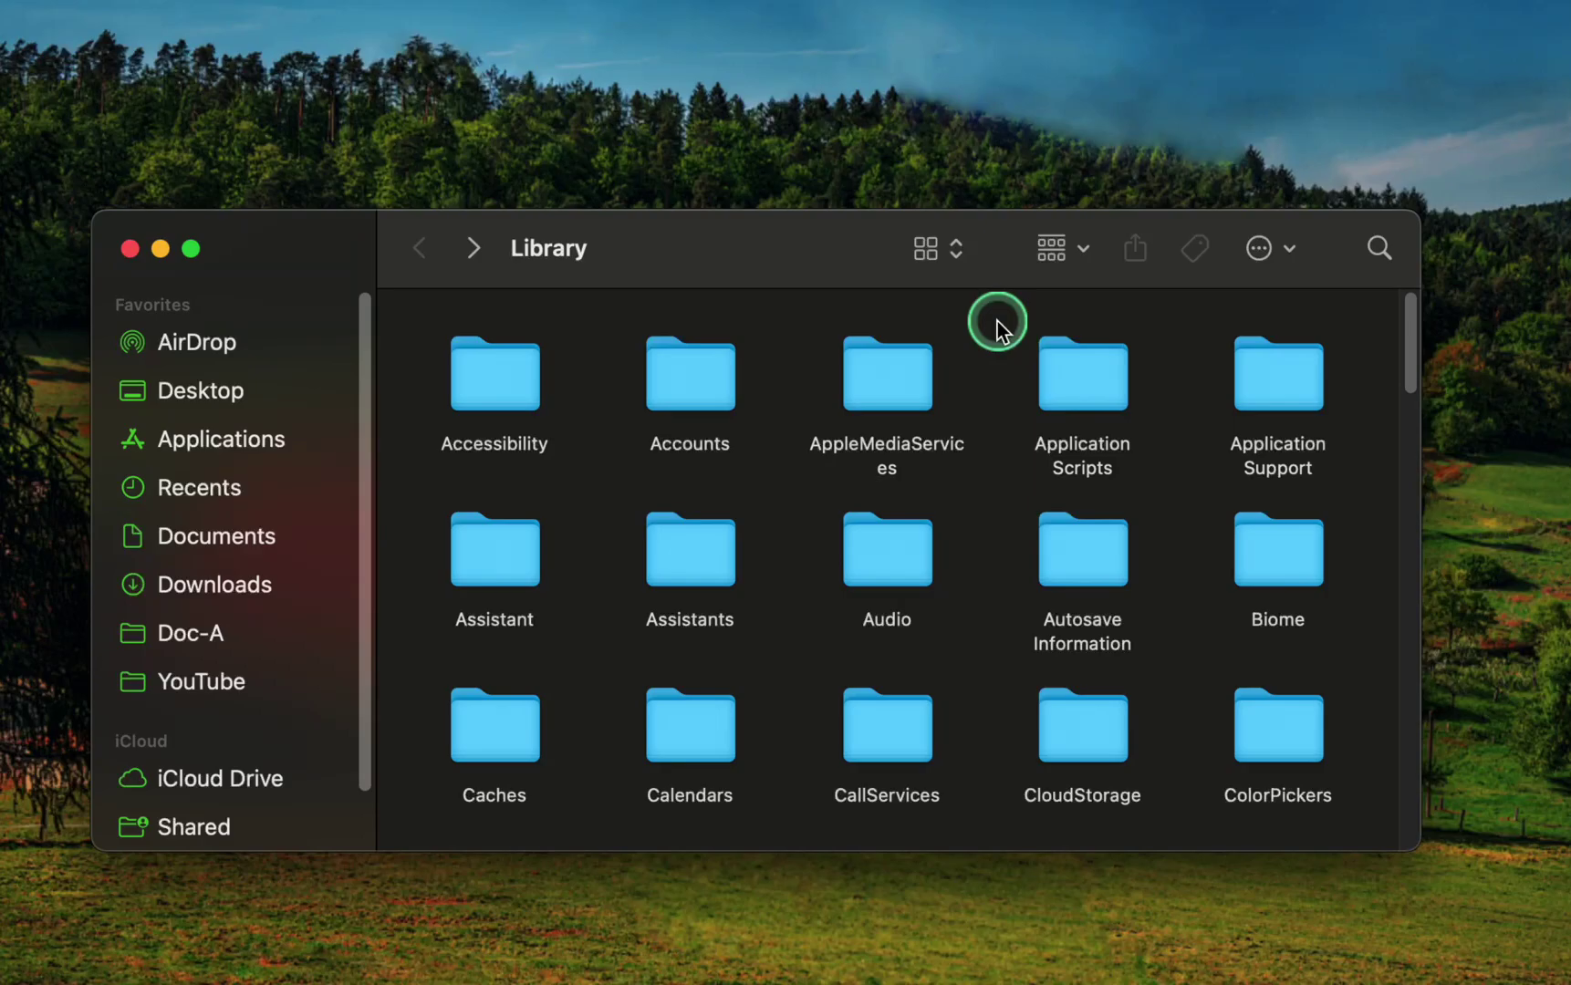
- Open Application Support inside Library and scroll through its app folders
double_click(1282, 381)
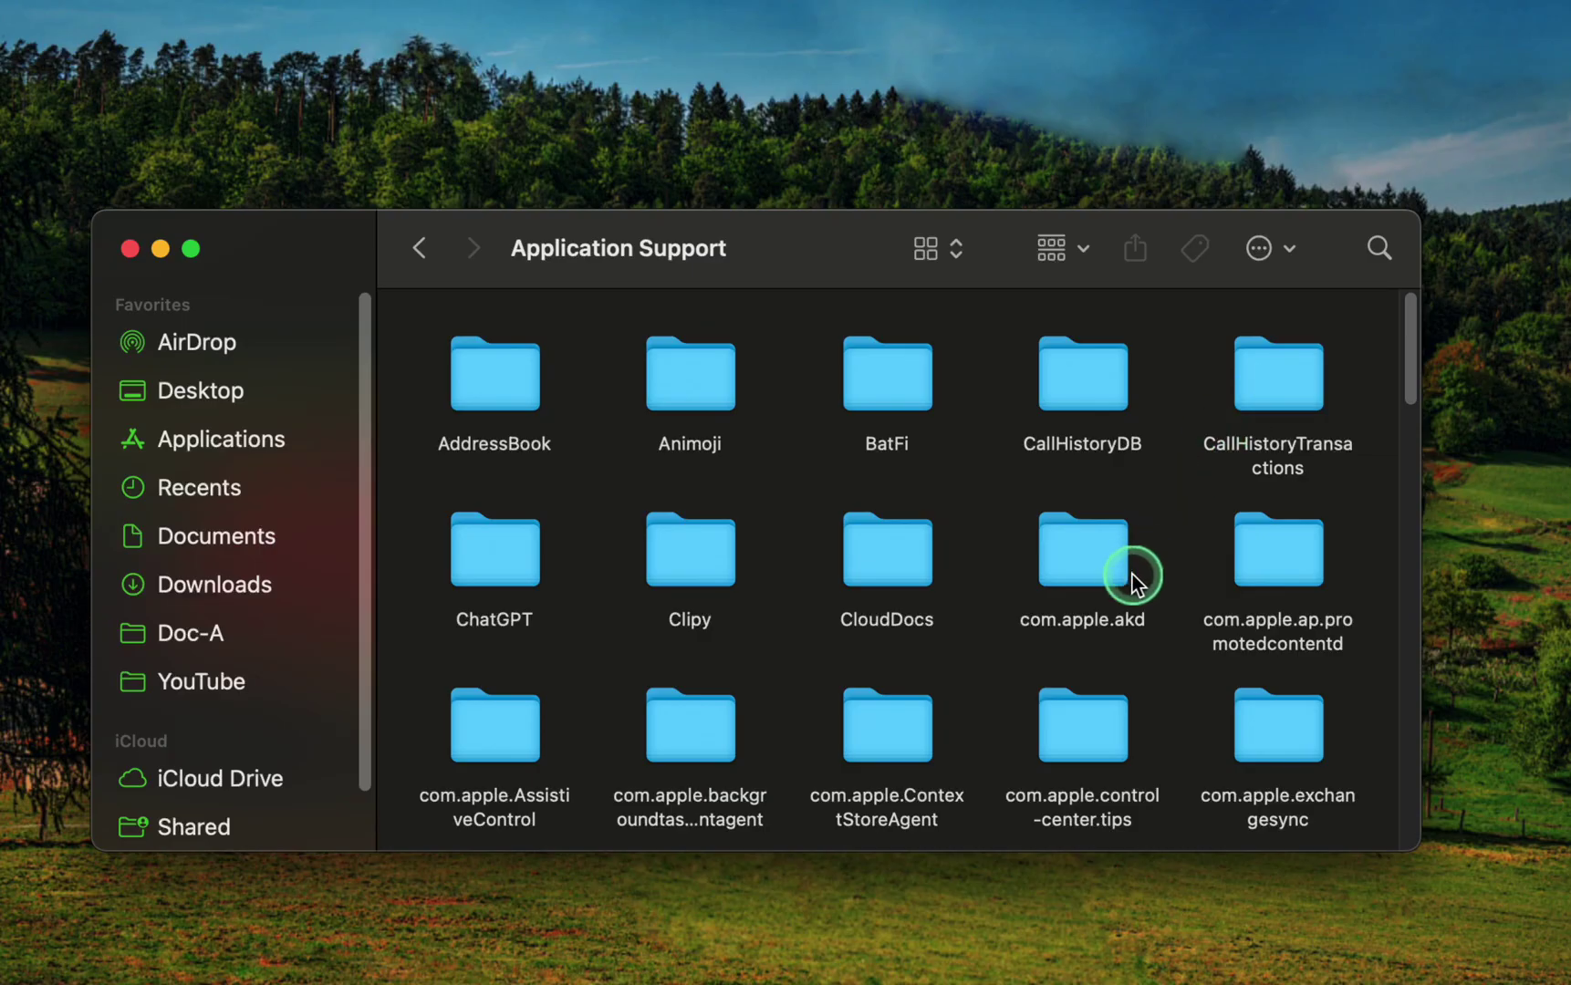
scroll(1129, 579, down, 5)
scroll(1129, 579, down, 3)
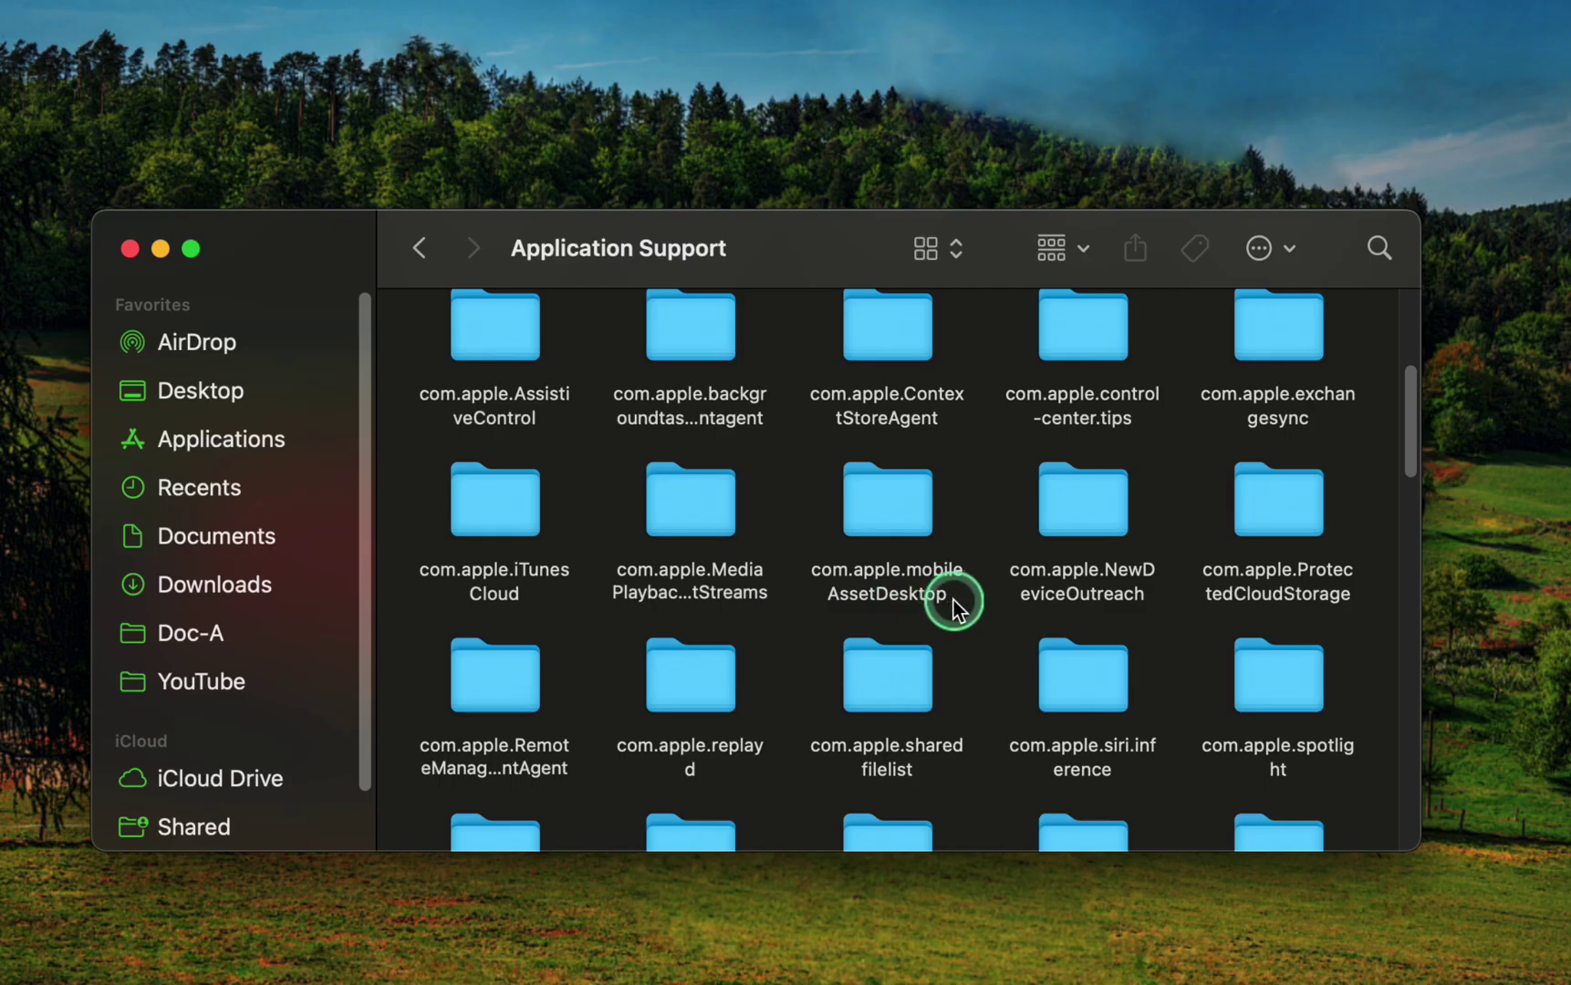
scroll(992, 535, up, 1)
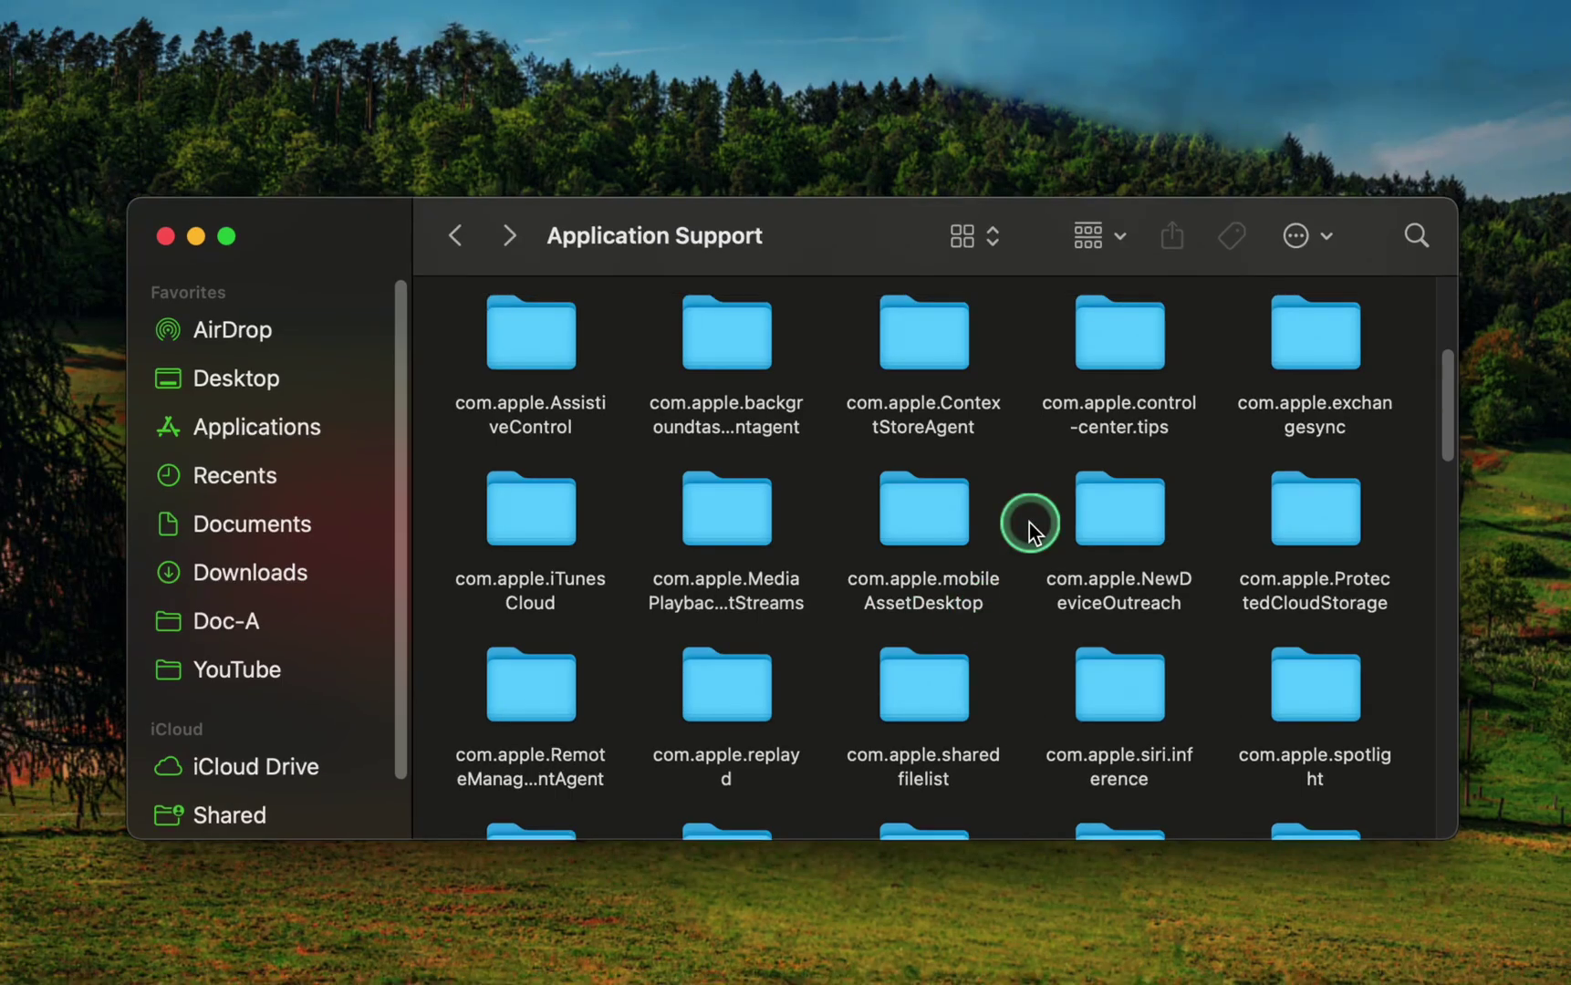
- Open com.apple.mobileAssetDesktop and group its wallpaper files by Name
double_click(944, 516)
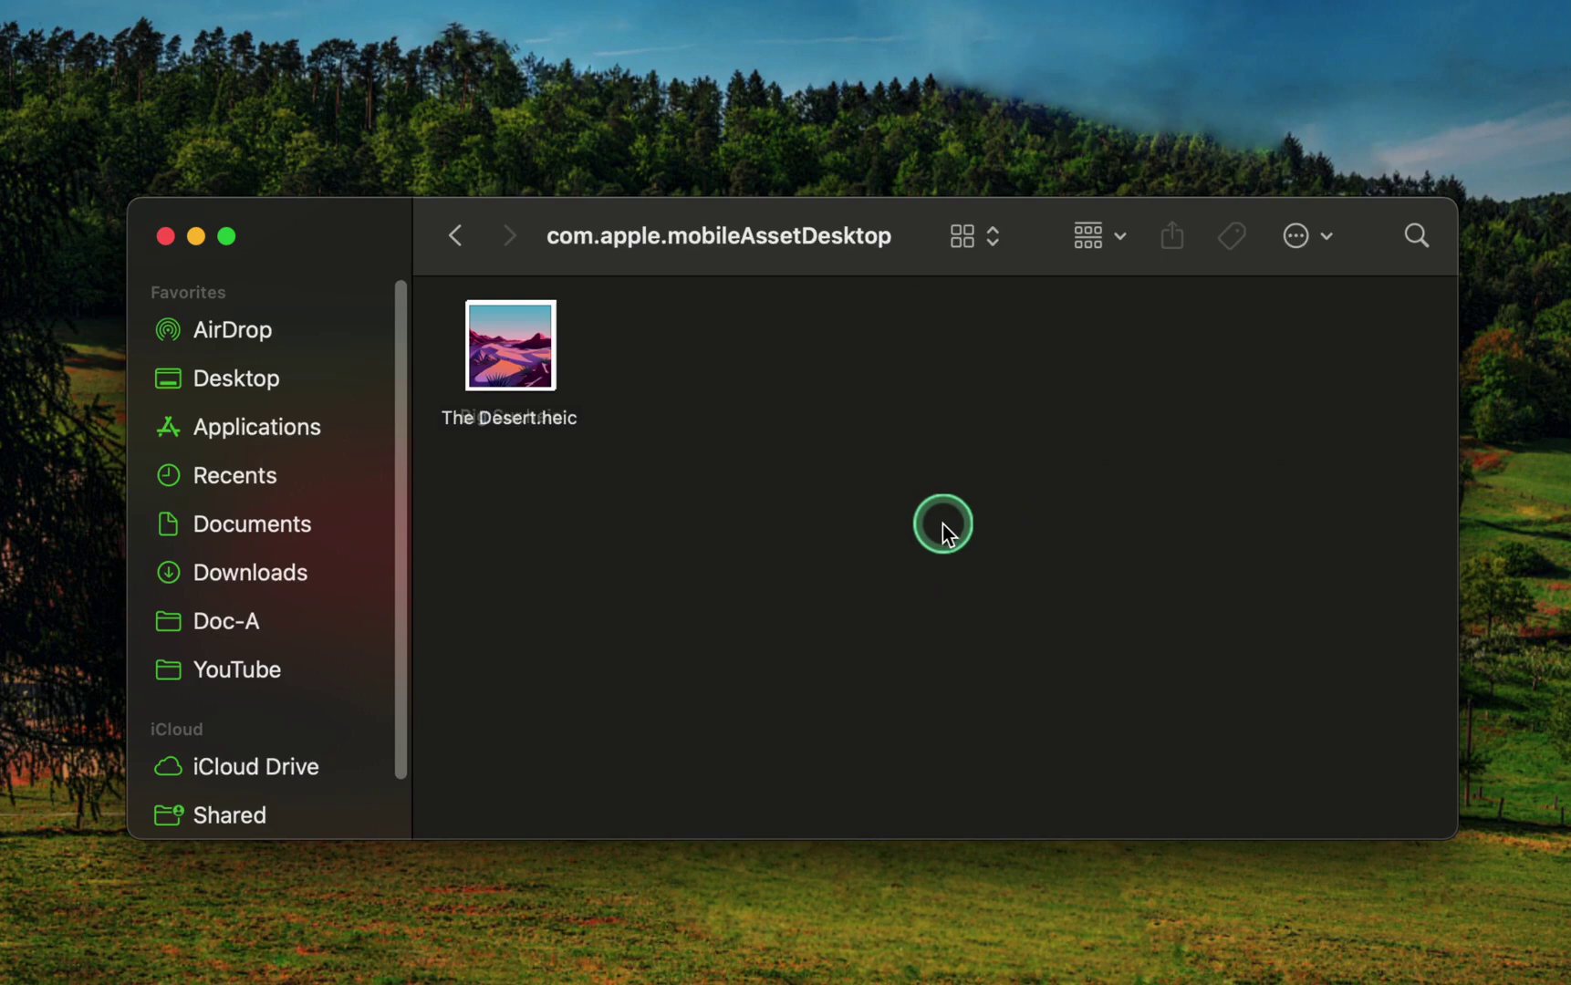
click(1122, 239)
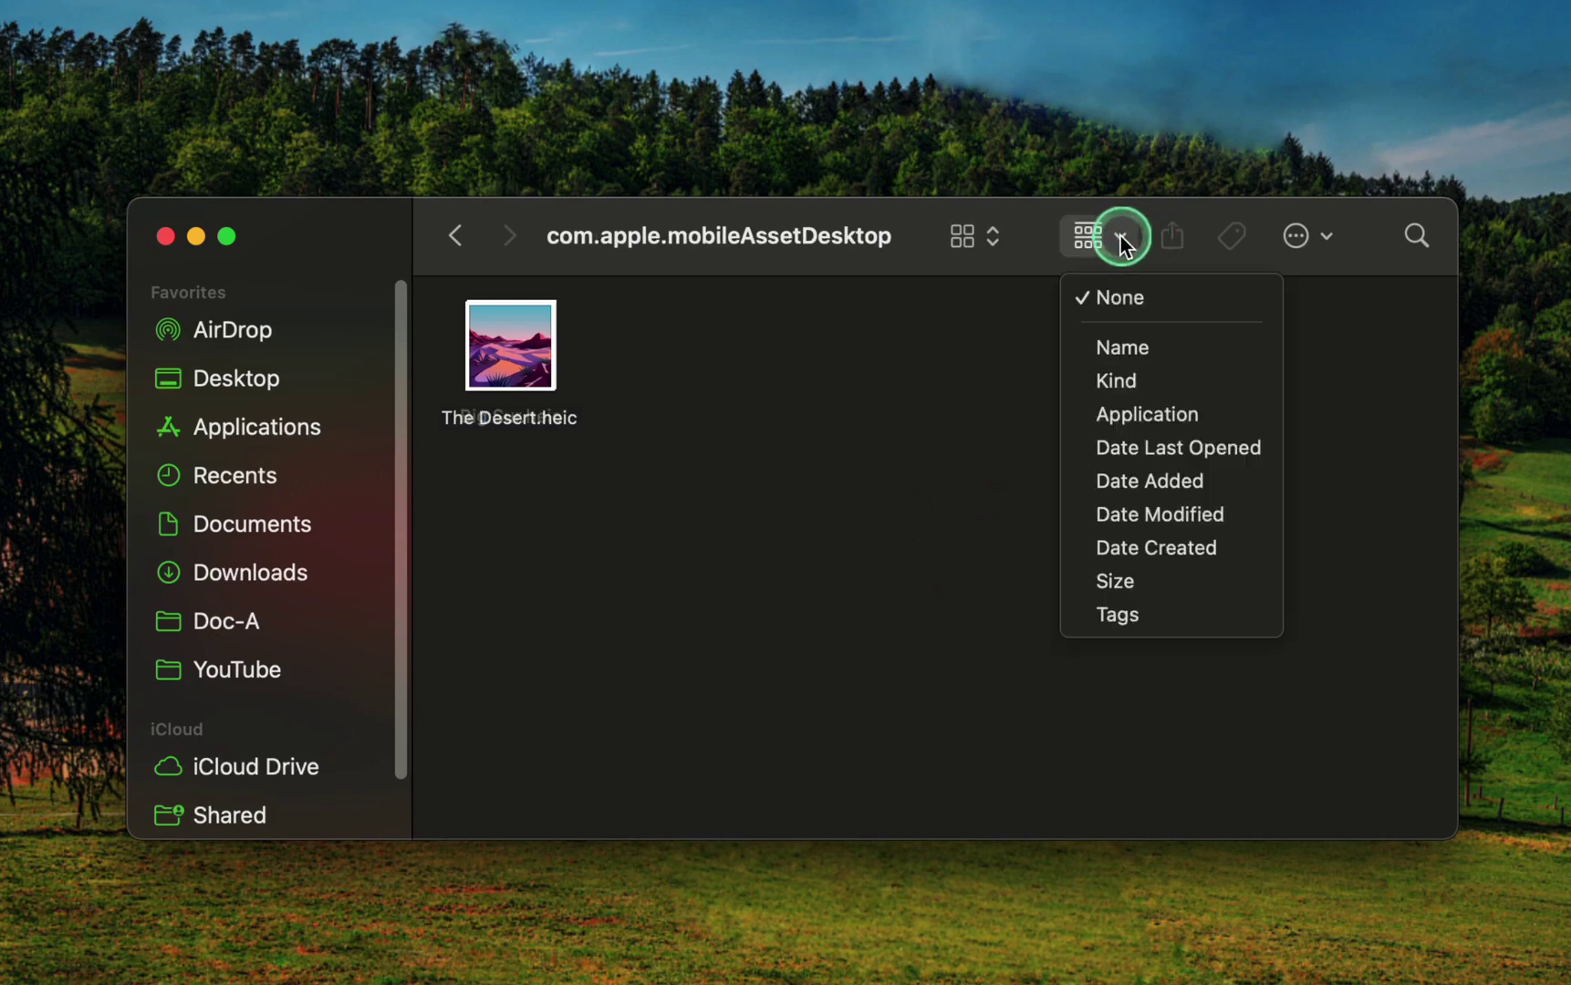
click(1144, 348)
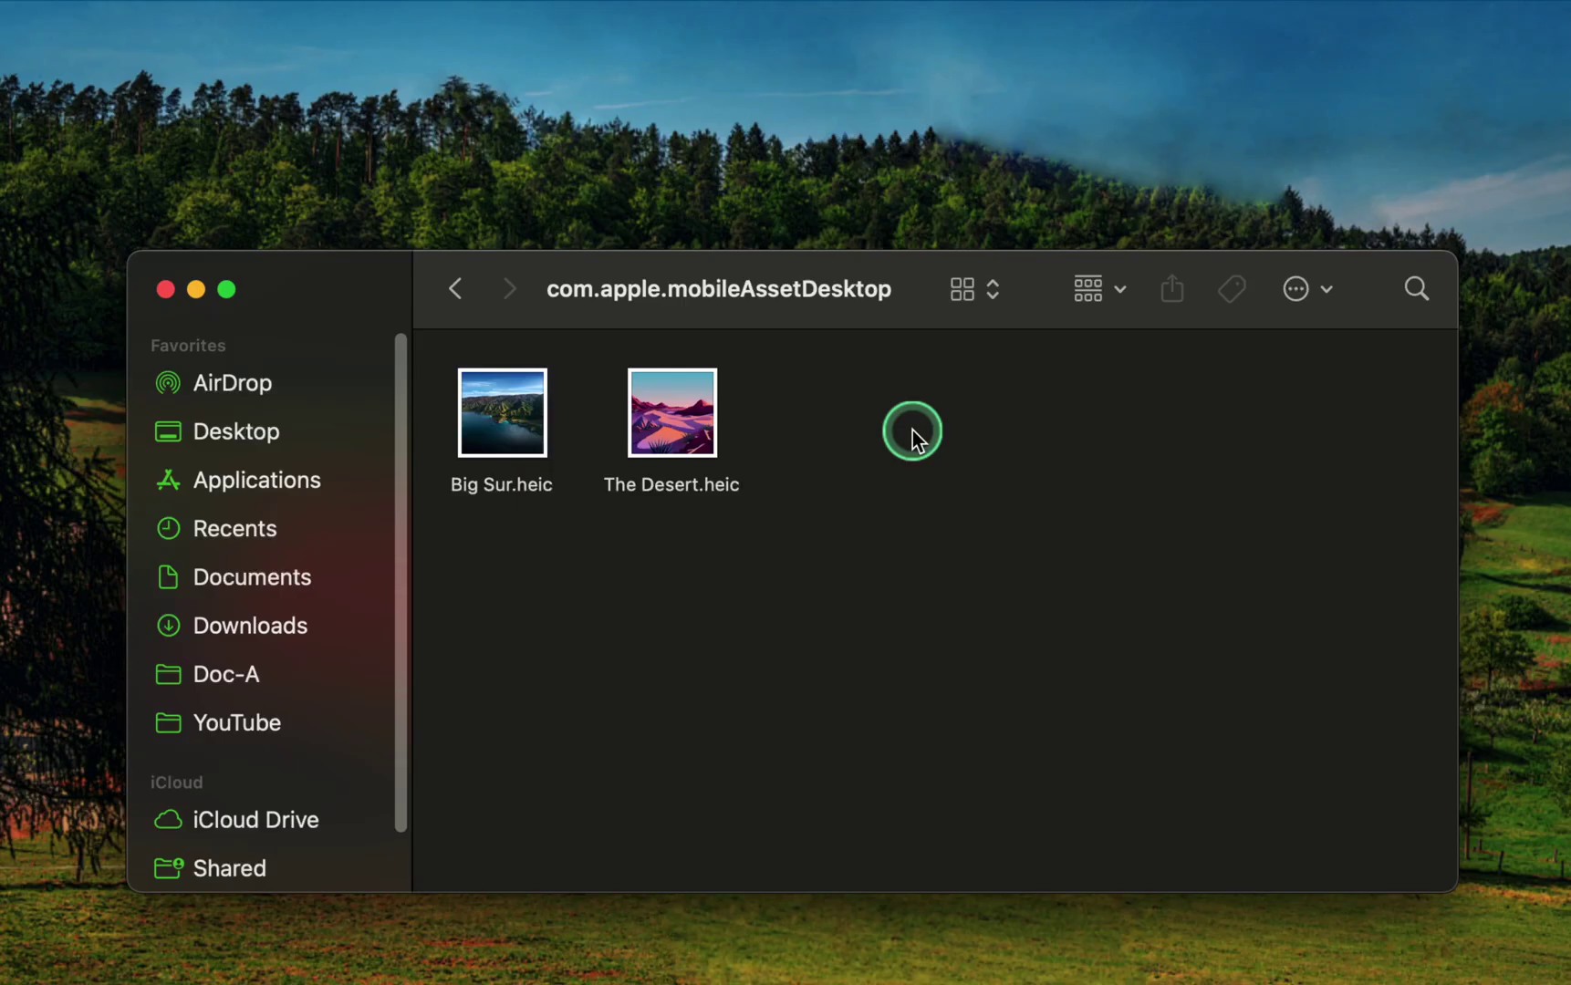
right_click(686, 416)
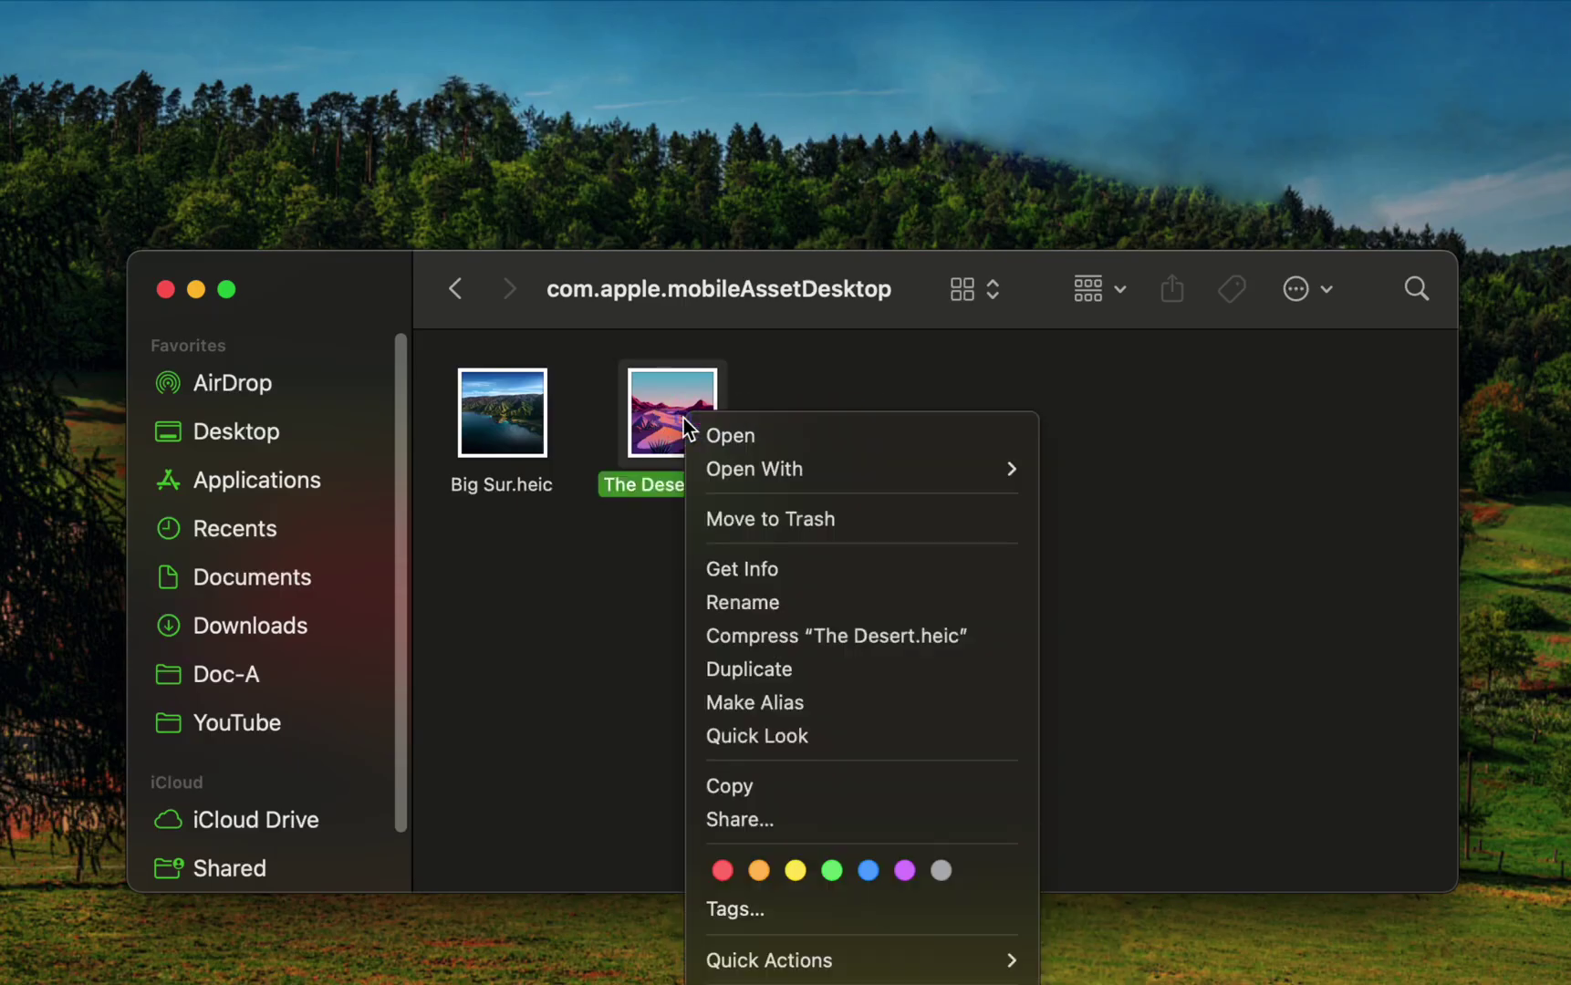
click(770, 575)
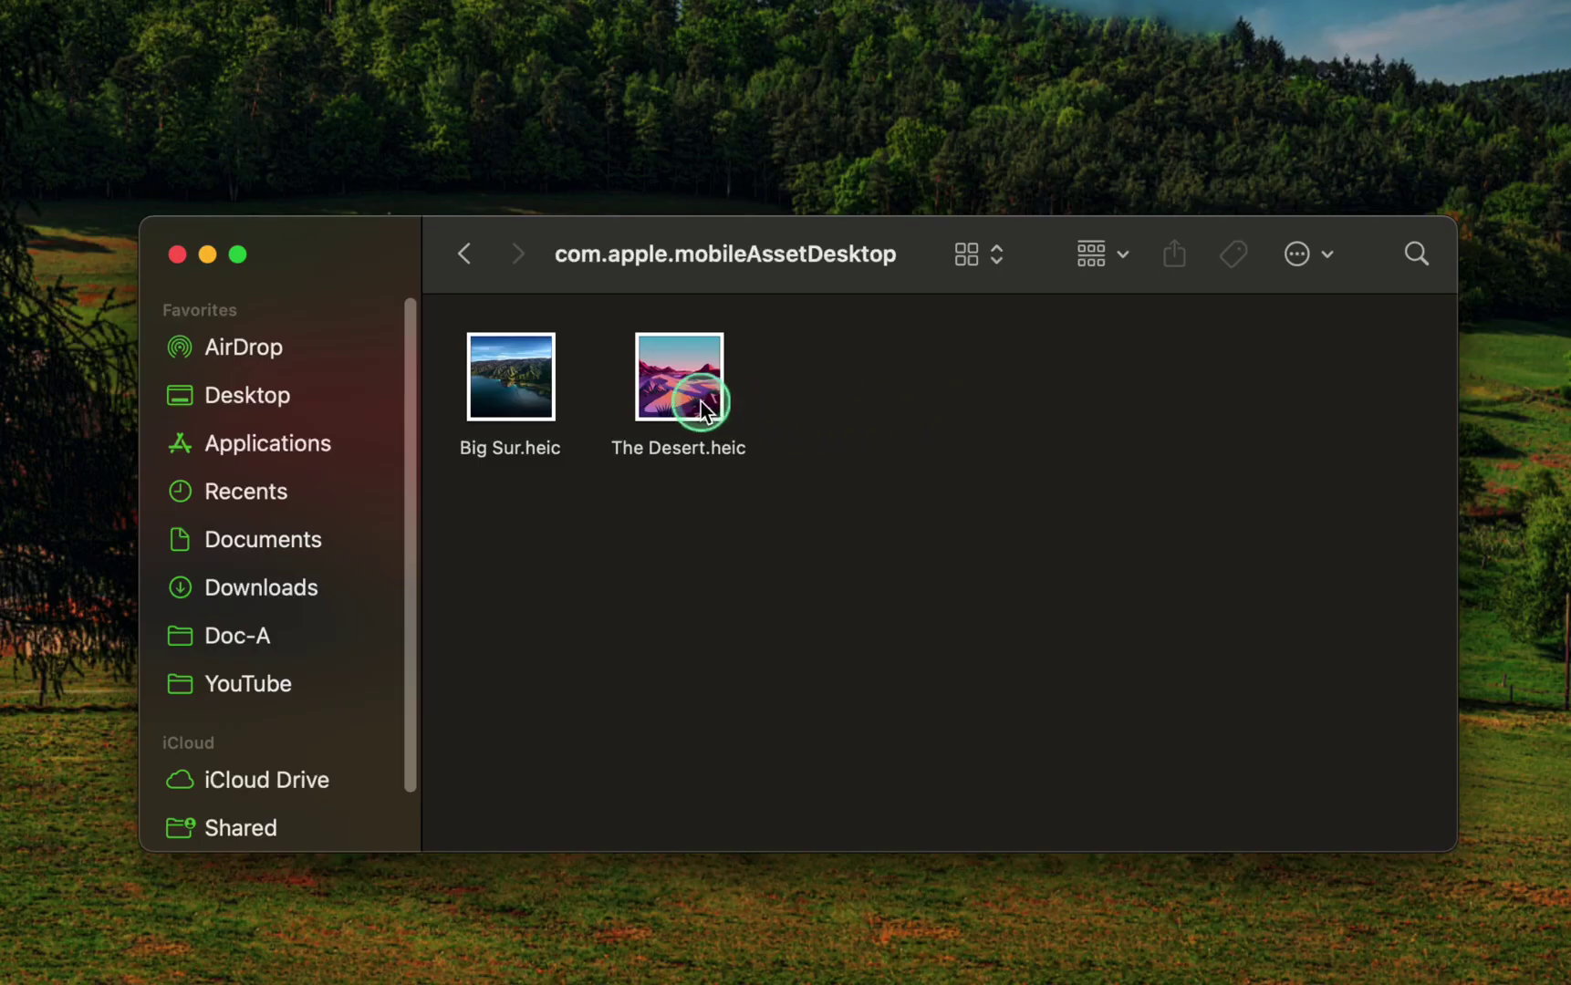
- Select The Desert.heic and bring up its context menu with Move to Trash
mouse_move(699, 398)
mouse_down()
mouse_move(712, 425)
mouse_move(710, 406)
mouse_up()
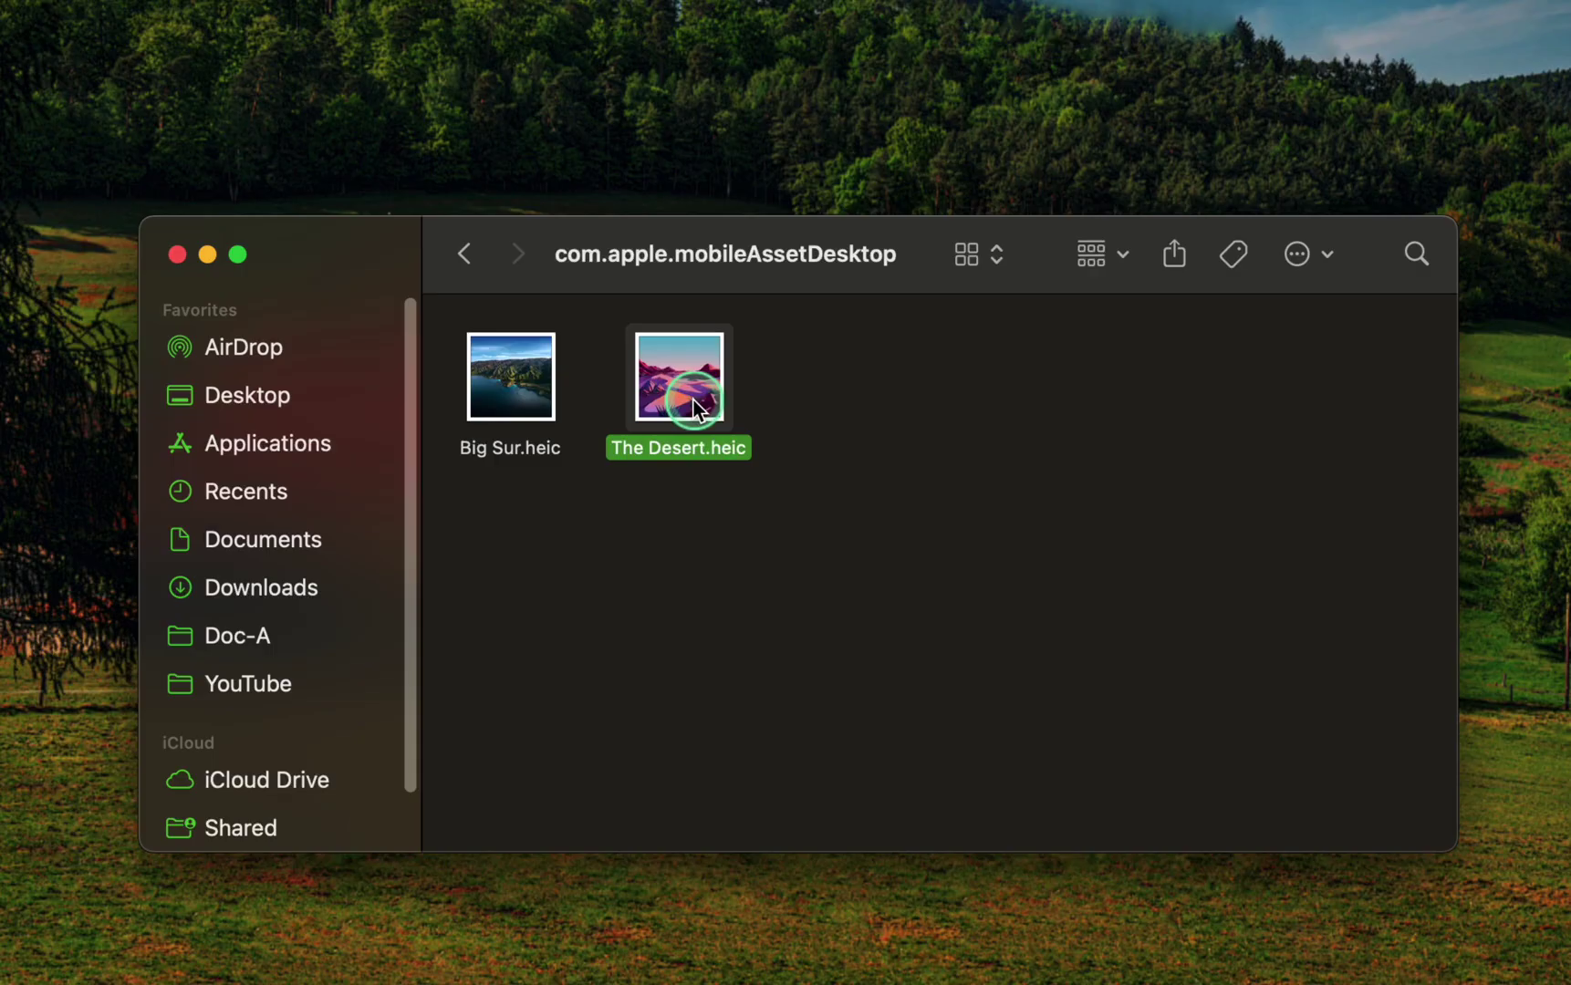
right_click(686, 379)
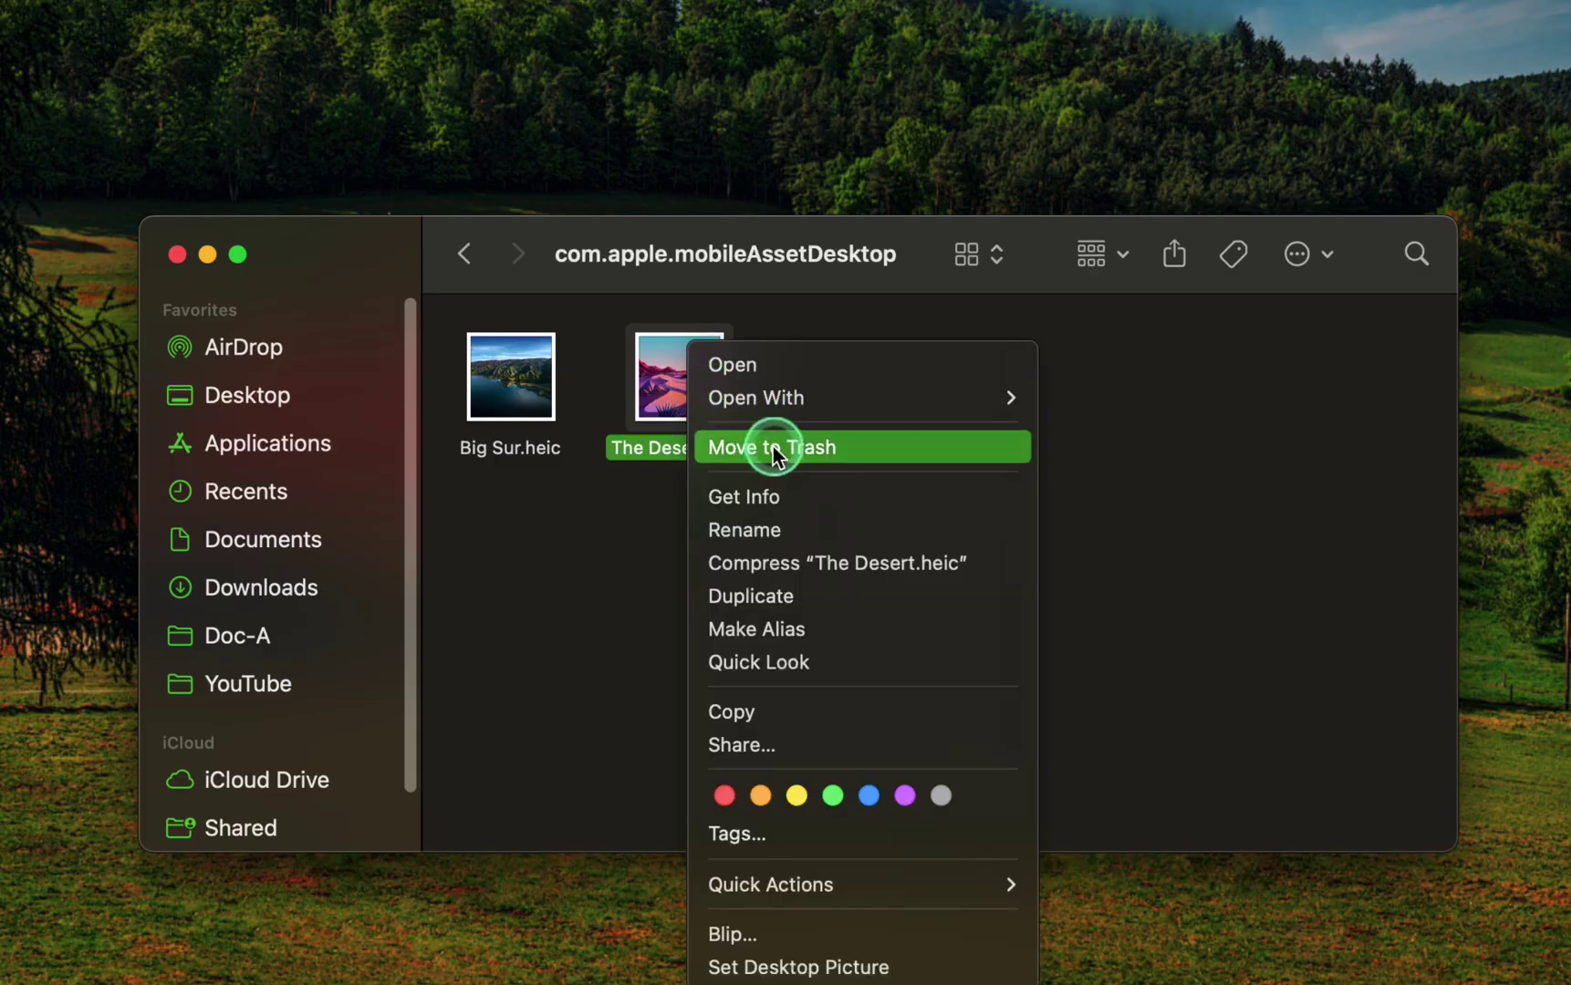